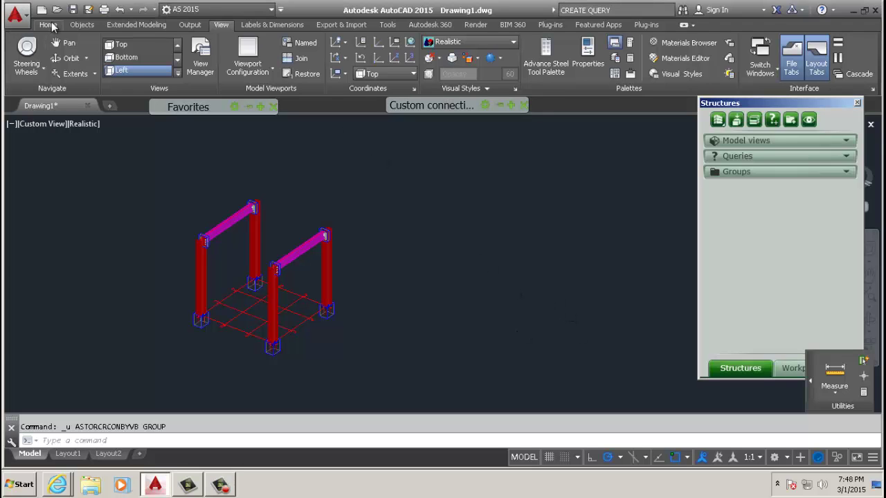
# Step: Zoom in on the two red portal frames and switch to the Home modelling tools
pyautogui.scroll(3, 196, 242)
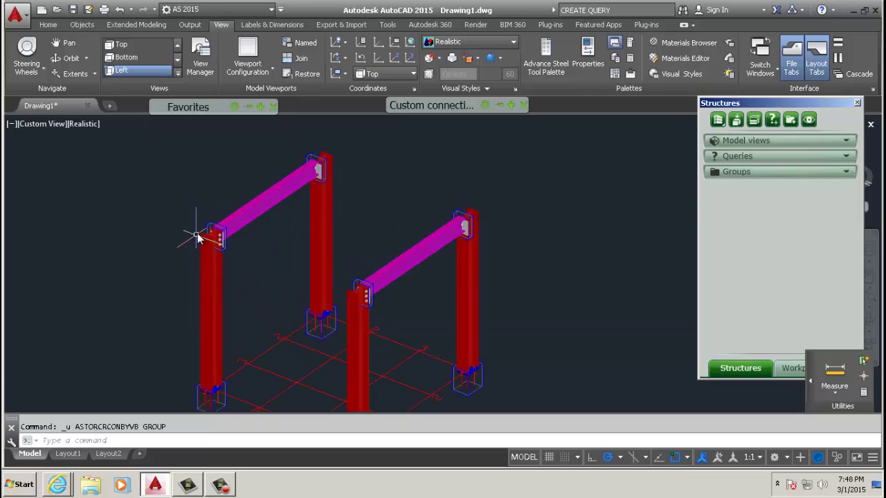
pyautogui.moveTo(447, 103)
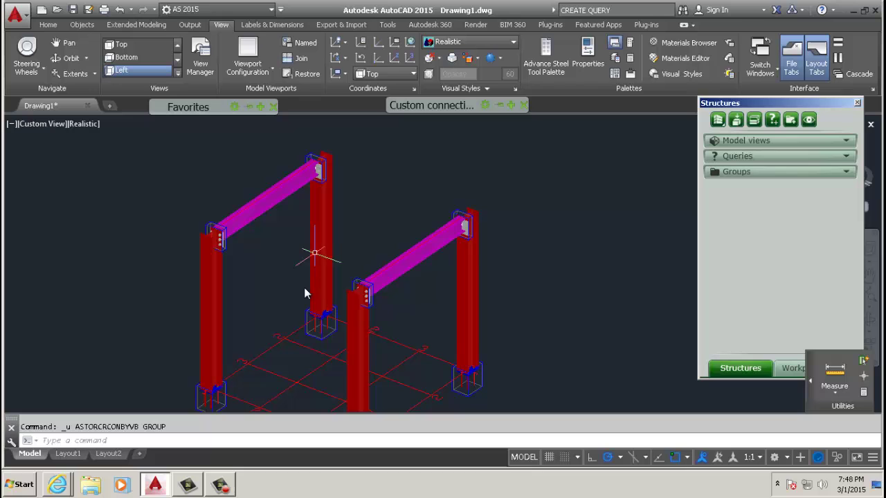
pyautogui.click(49, 24)
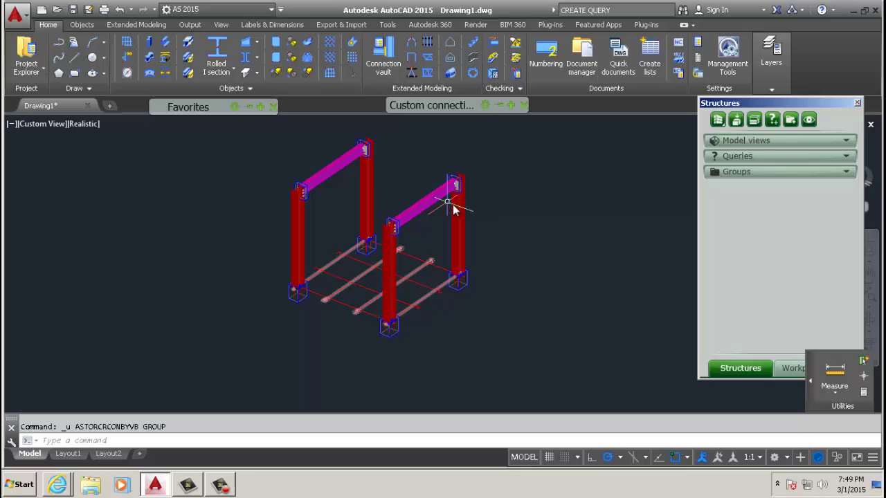
pyautogui.click(413, 64)
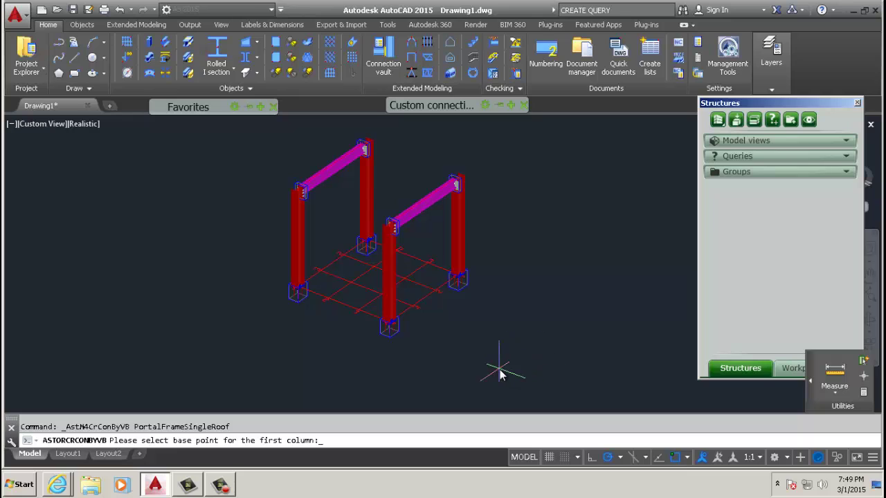
pyautogui.click(518, 376)
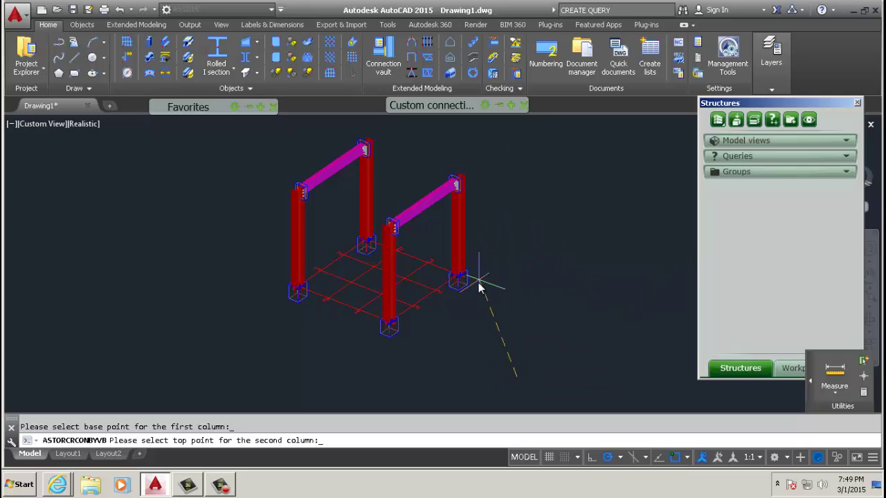
pyautogui.click(514, 267)
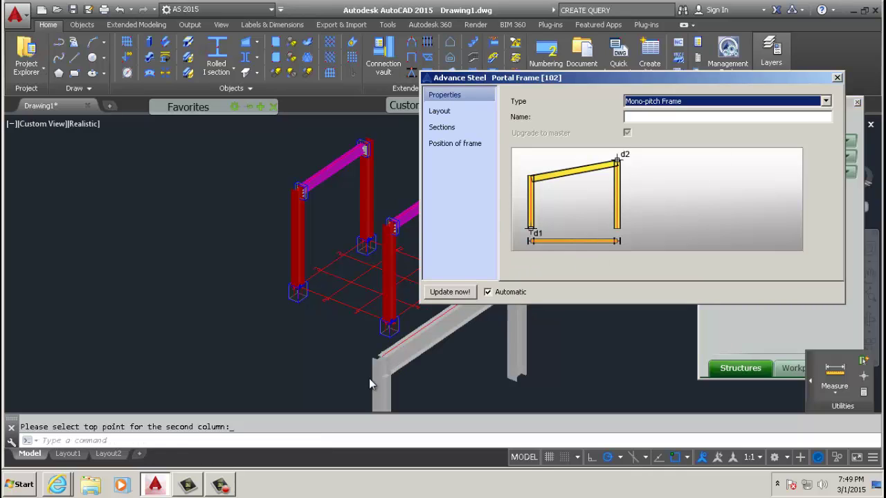
pyautogui.click(836, 78)
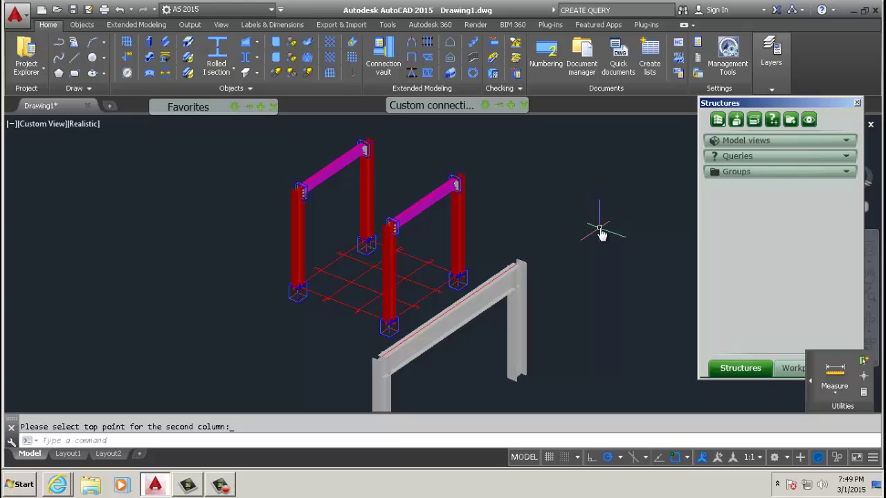
pyautogui.press('Escape')
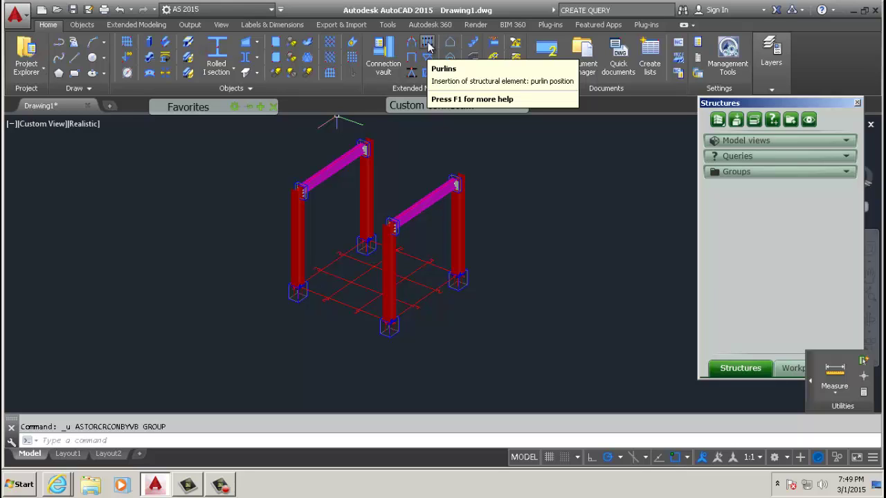
# Step: Start Purlins, pick both magenta beams as supports, and accept the default prompts
pyautogui.click(427, 47)
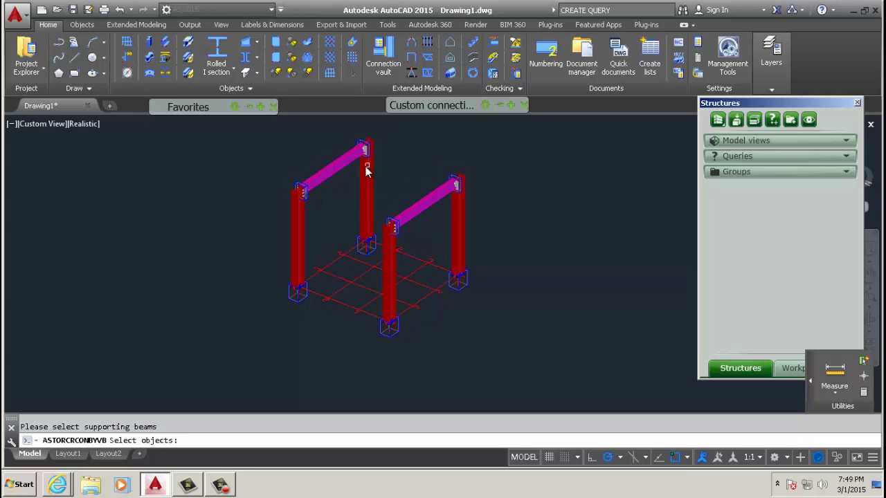
pyautogui.scroll(3, 357, 197)
pyautogui.scroll(-5, 273, 211)
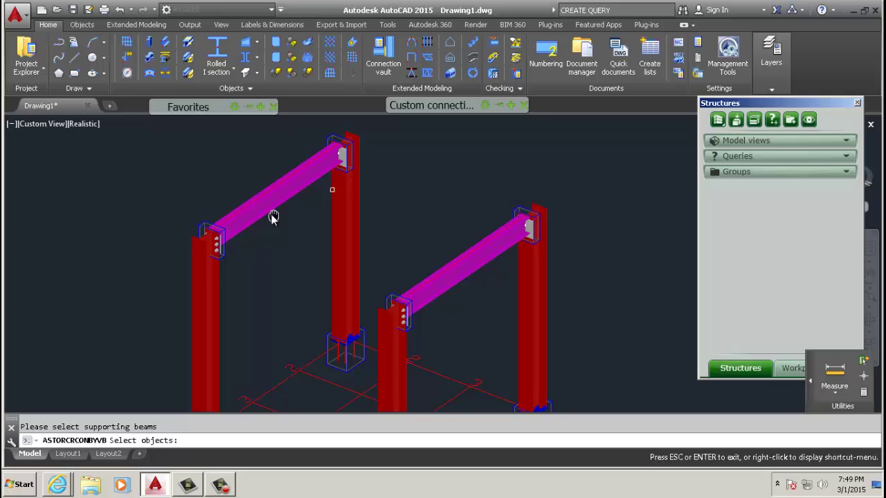
pyautogui.scroll(2, 272, 202)
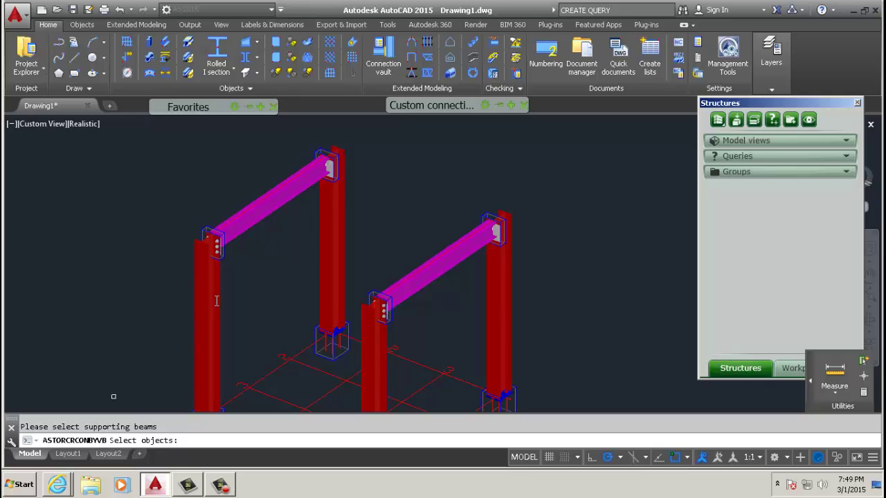
pyautogui.click(261, 201)
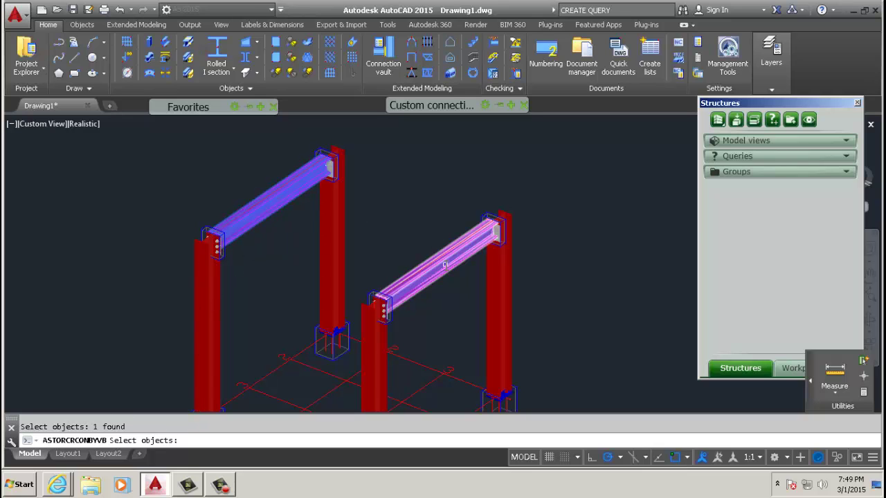
pyautogui.click(443, 263)
pyautogui.press('Return')
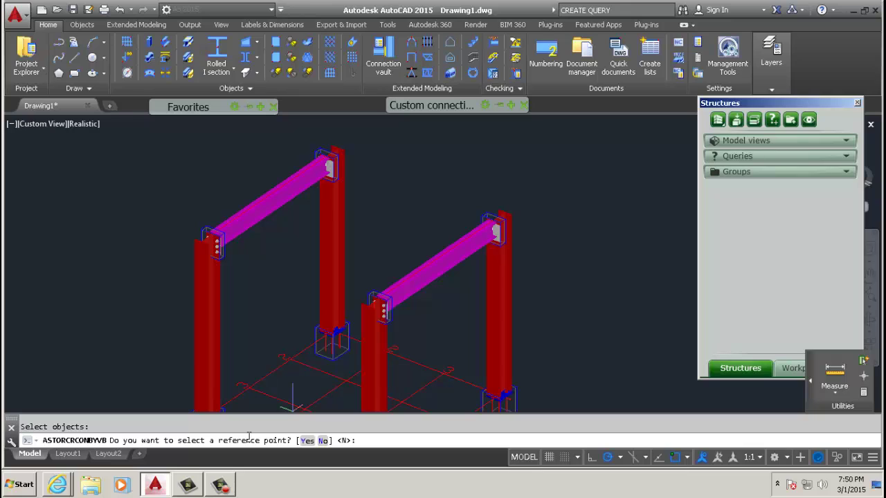
pyautogui.press('Return')
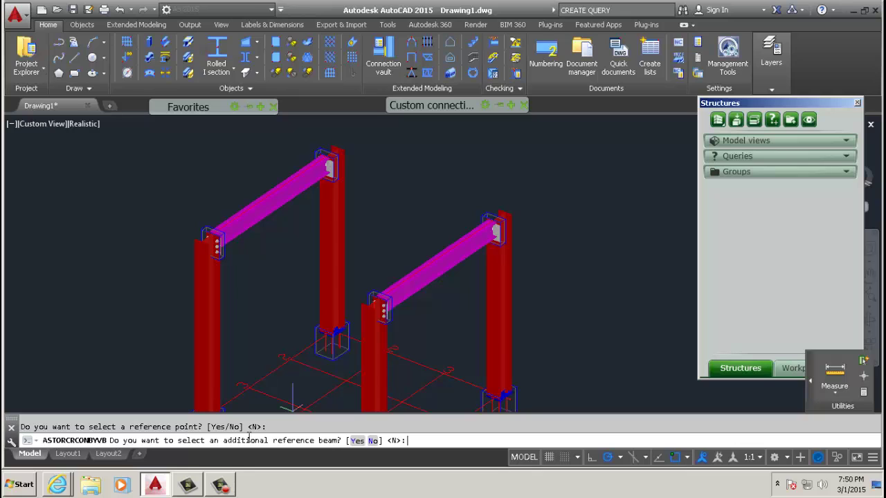
pyautogui.press('Return')
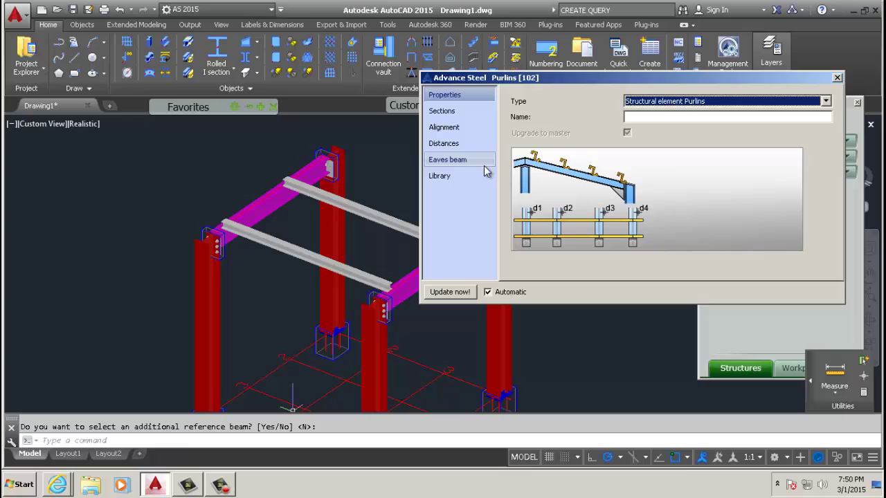
# Step: Make the last purlin spacing identical to the 70.8661 intermediate spacing and close the settings
pyautogui.click(445, 143)
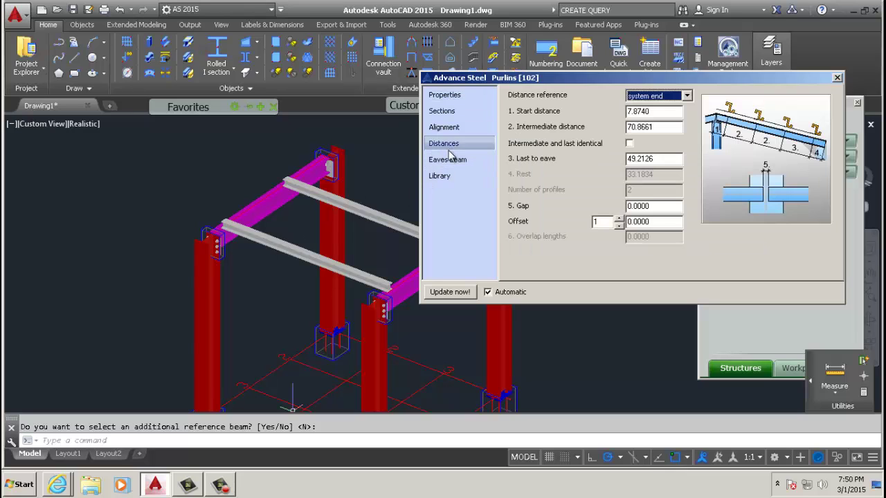
pyautogui.click(629, 143)
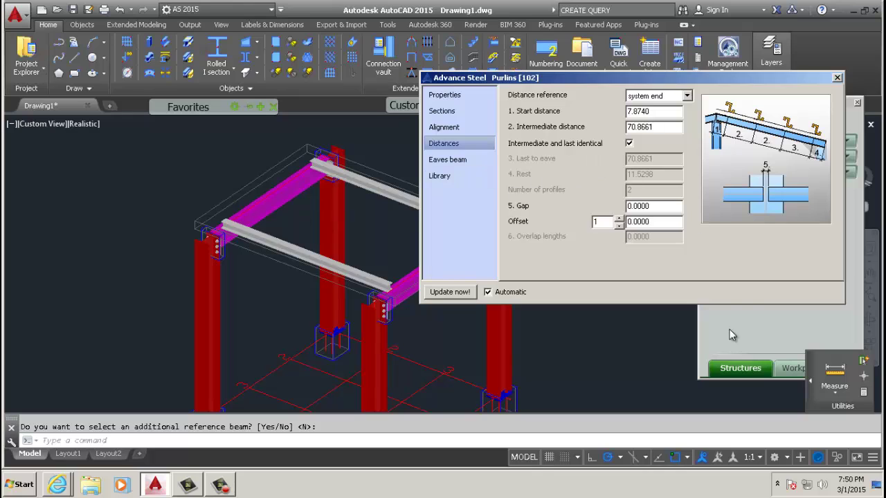
pyautogui.click(837, 77)
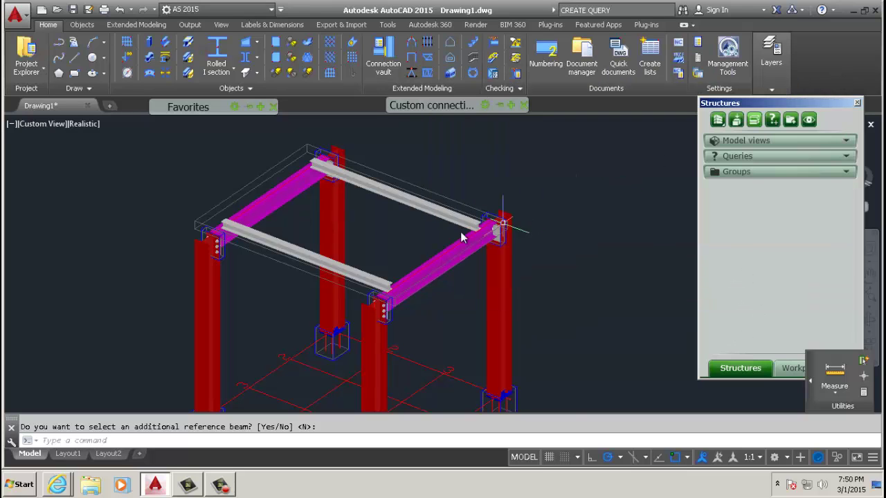
pyautogui.scroll(3, 463, 231)
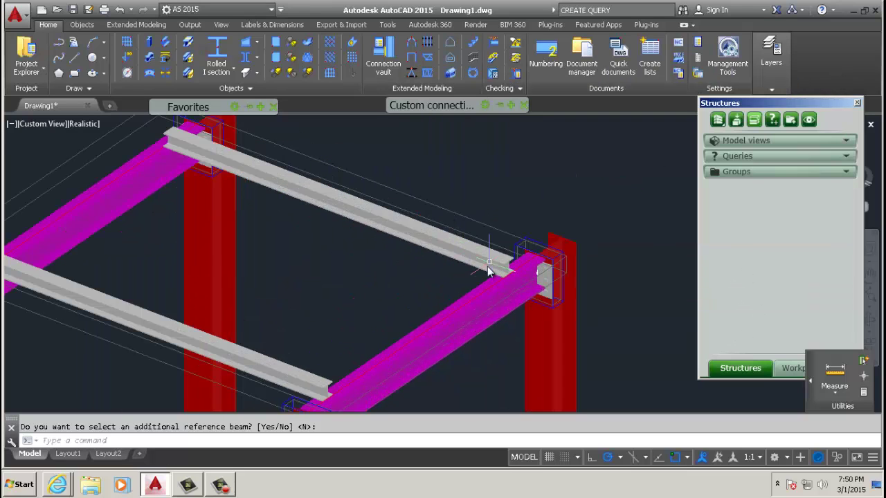
# Step: Open the layer manager with LA and create a cyan PURLINS layer
pyautogui.click(774, 83)
pyautogui.click(518, 168)
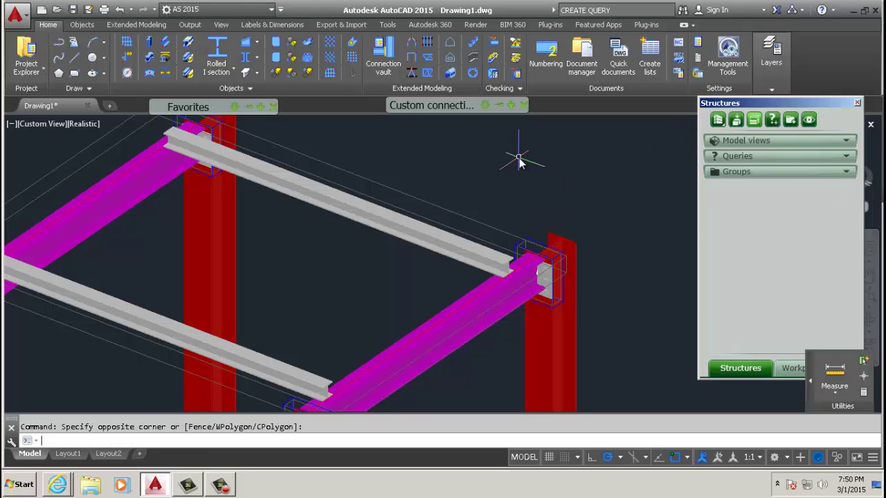
pyautogui.write('LA')
pyautogui.press('Return')
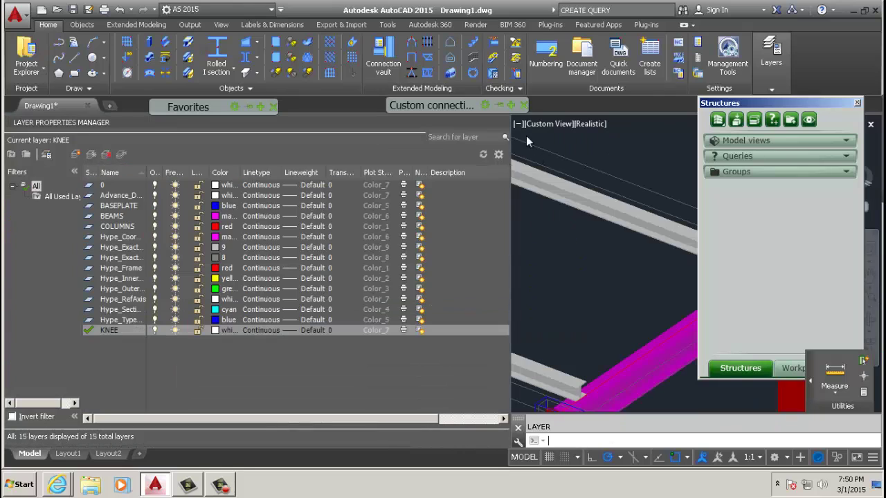
pyautogui.click(80, 156)
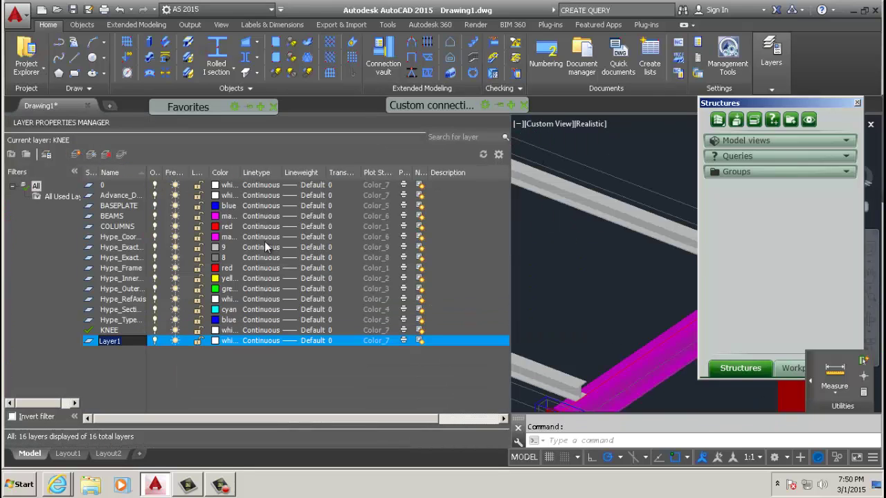
pyautogui.write('P')
pyautogui.press('BackSpace')
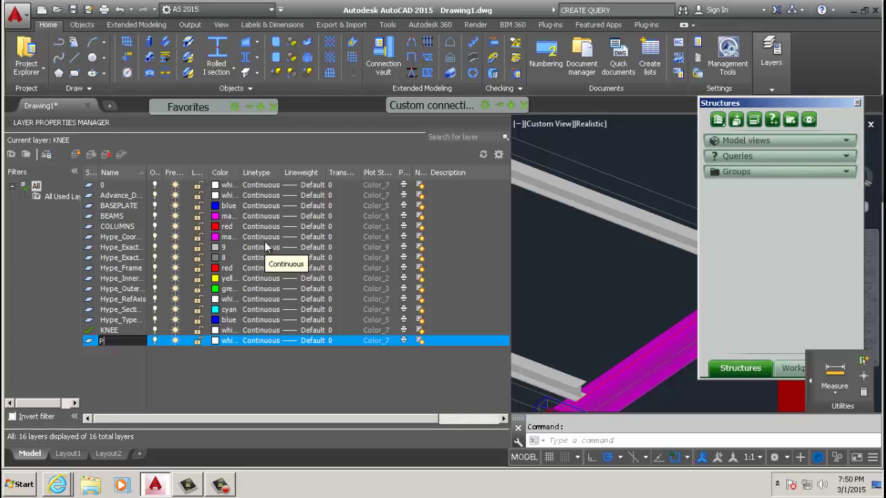
pyautogui.write('URLINS')
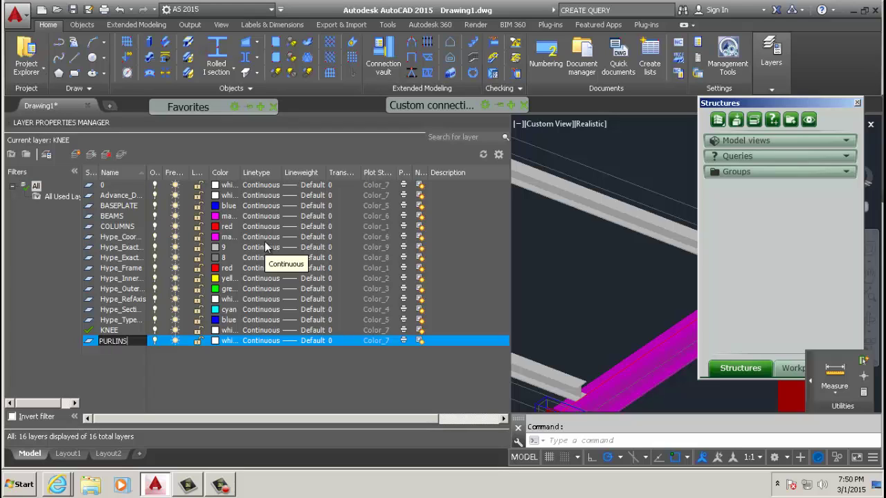
pyautogui.press('Return')
pyautogui.click(215, 342)
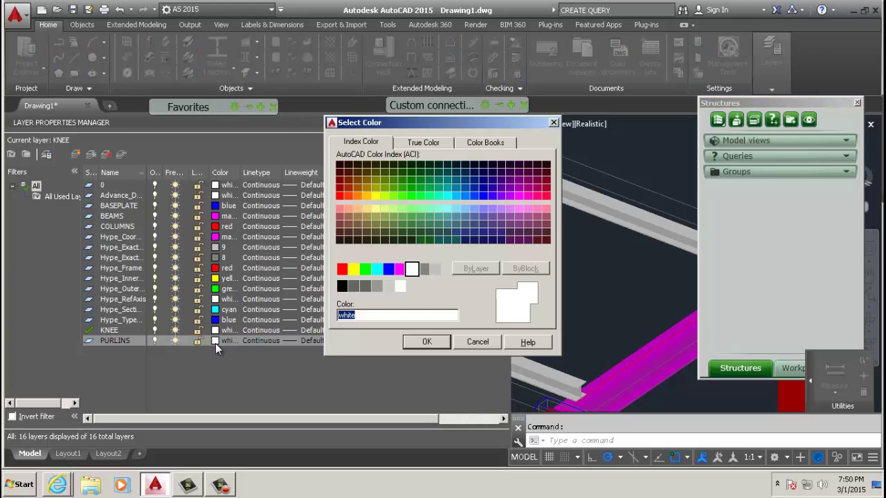
pyautogui.click(382, 271)
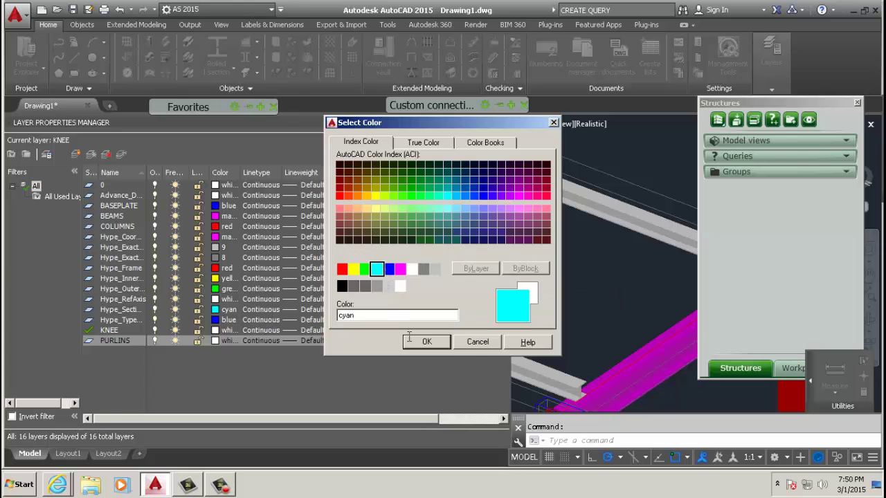
pyautogui.click(426, 343)
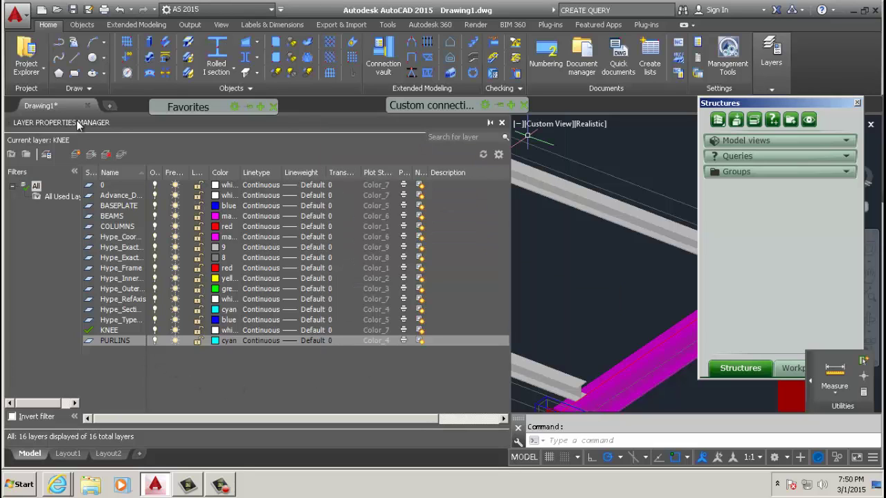
# Step: Add a new JOIST layer coloured blue
pyautogui.hotkey('alt', 'n')
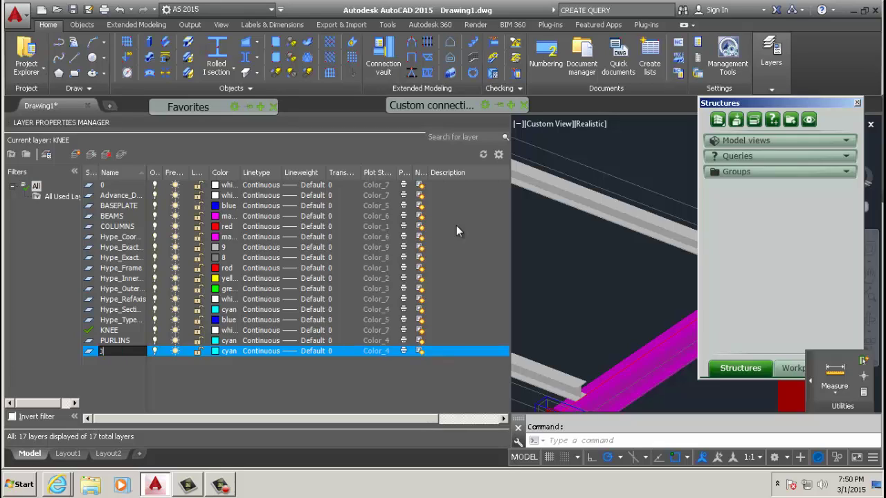
pyautogui.write('JOIST')
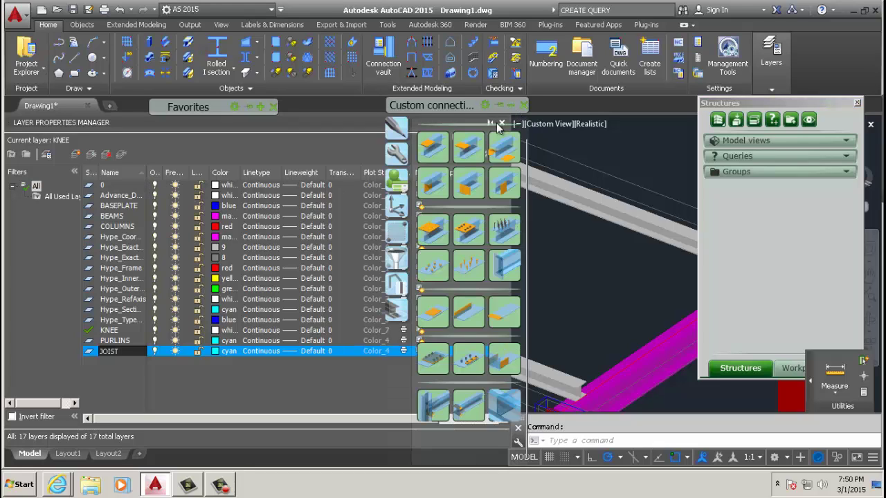
pyautogui.click(218, 351)
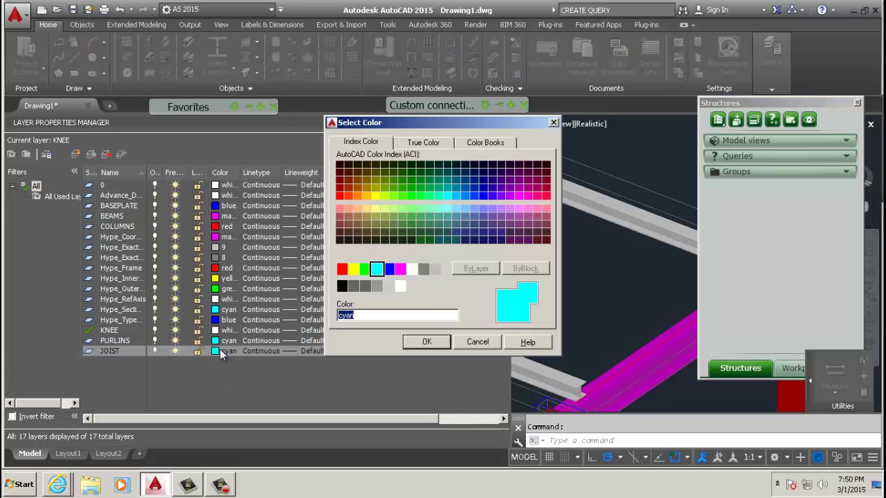
pyautogui.click(388, 269)
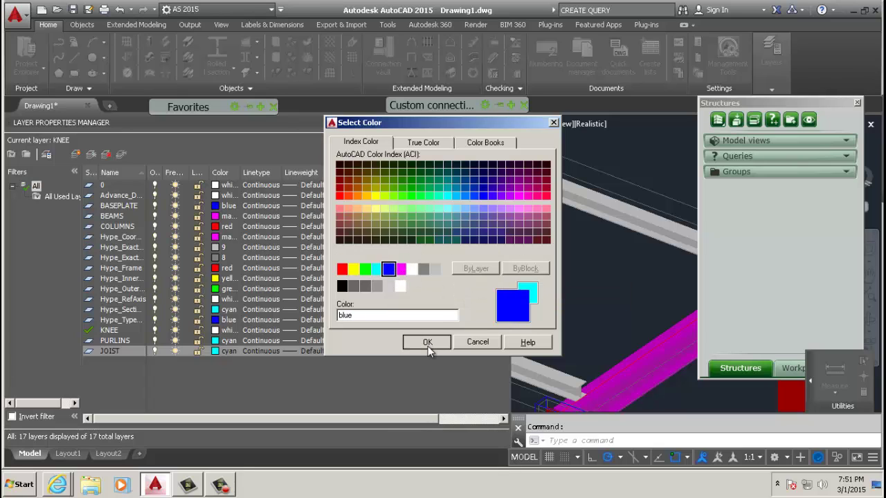
pyautogui.click(427, 343)
# Step: Close the layer manager and move both grey cross beams onto the PURLINS layer
pyautogui.click(502, 122)
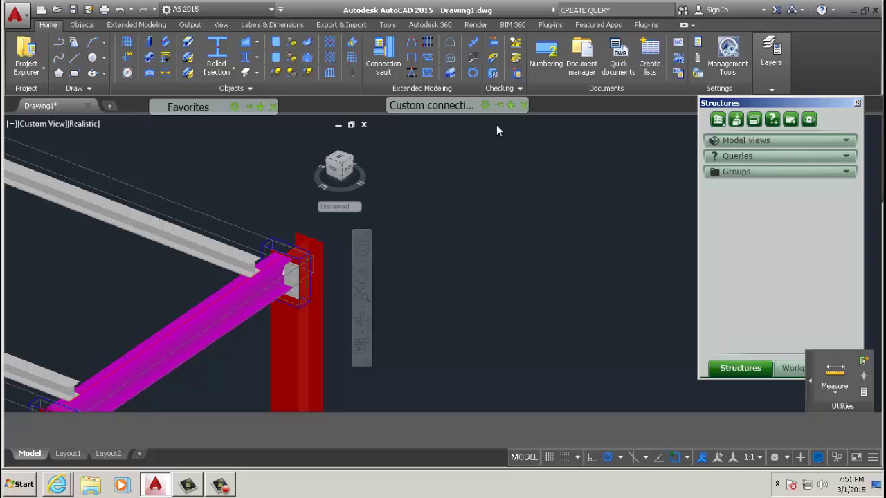
pyautogui.scroll(-5, 316, 261)
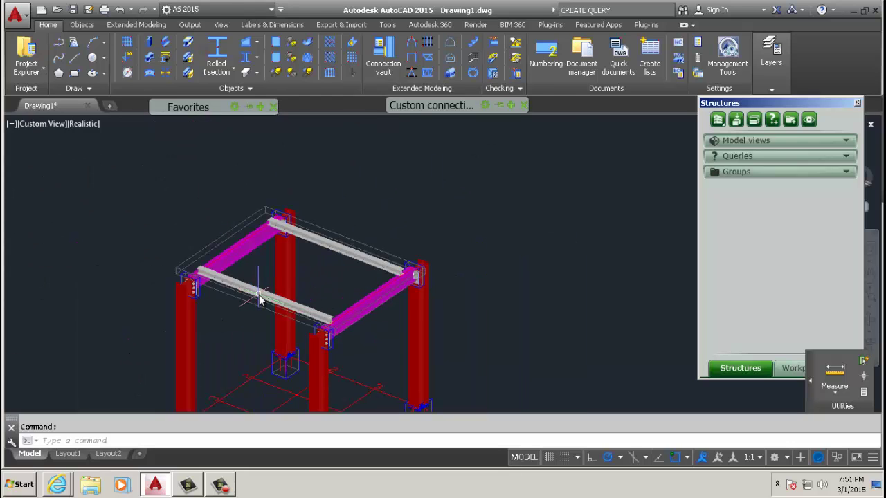
pyautogui.click(258, 291)
pyautogui.click(348, 250)
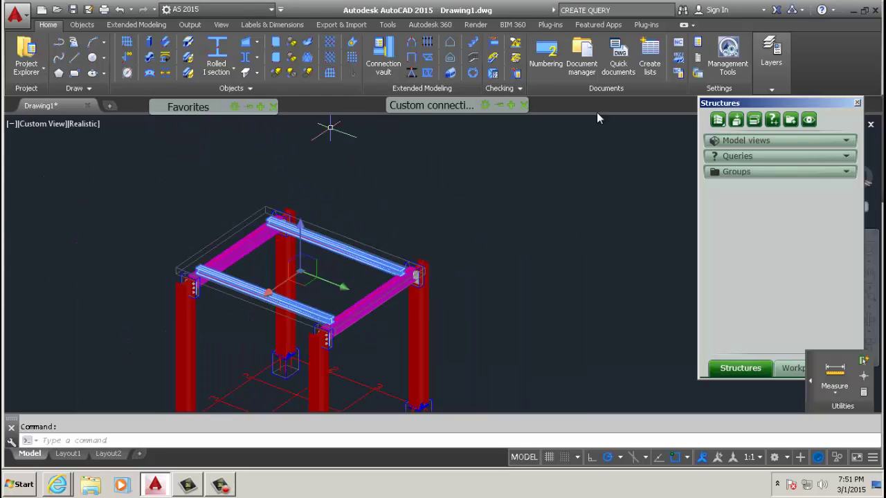
pyautogui.click(774, 65)
pyautogui.click(820, 104)
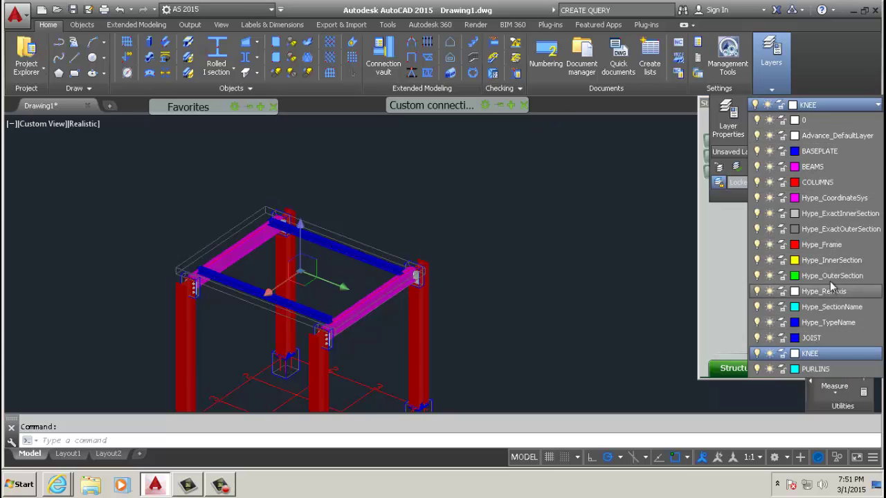
pyautogui.click(830, 370)
pyautogui.press('Escape')
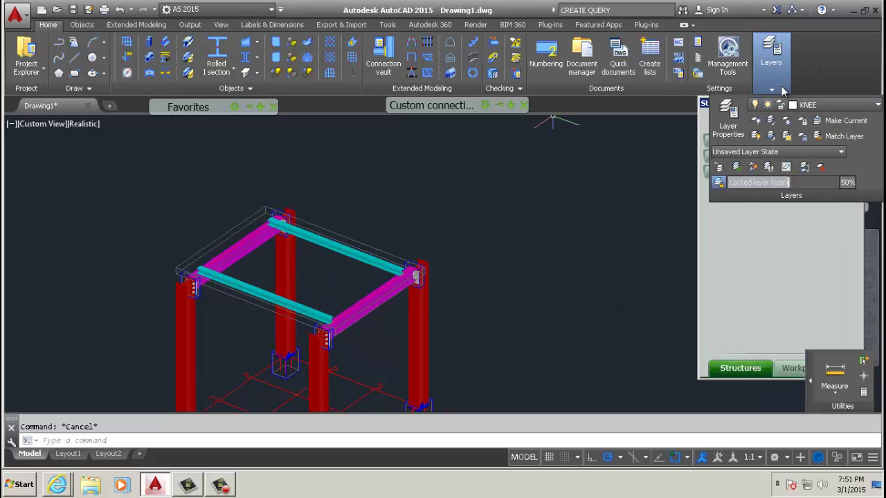
# Step: Open the layer dropdown again and dismiss it without changing the current layer
pyautogui.click(830, 105)
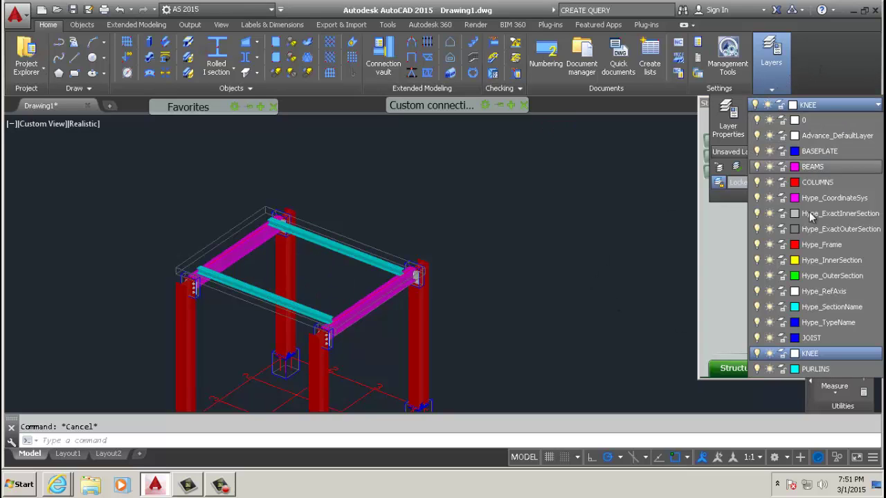
pyautogui.click(817, 353)
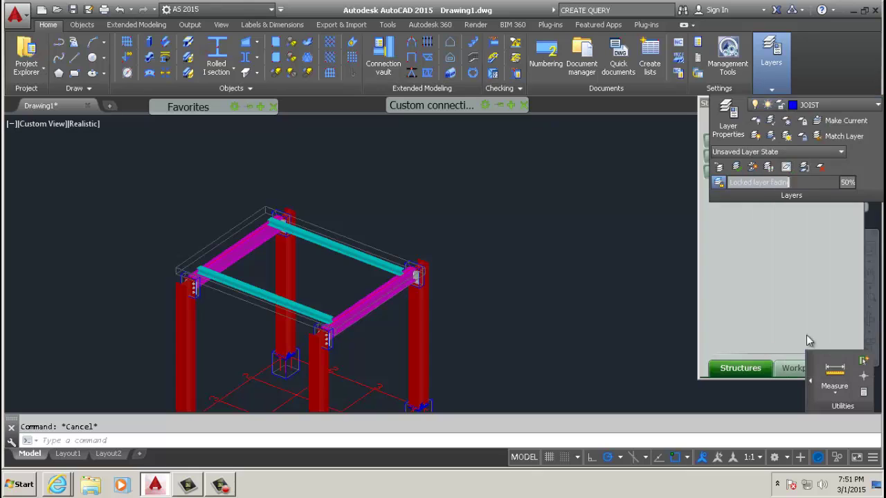
pyautogui.scroll(5, 275, 238)
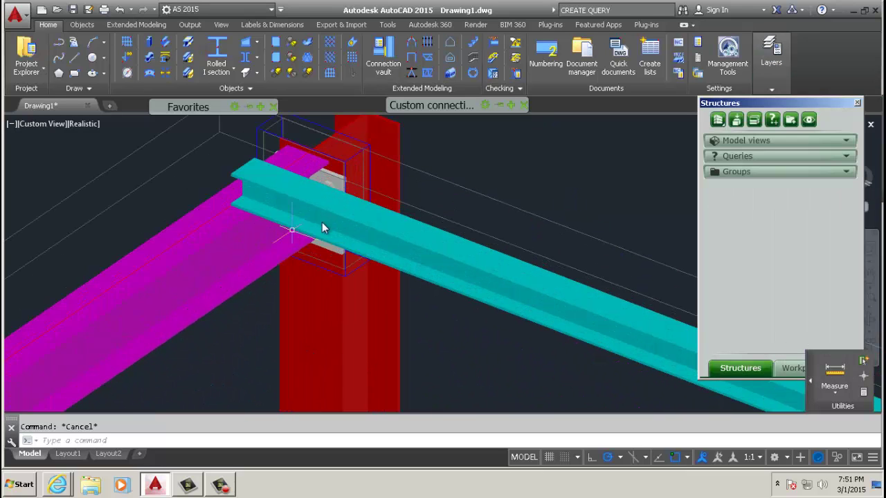
pyautogui.scroll(-5, 335, 223)
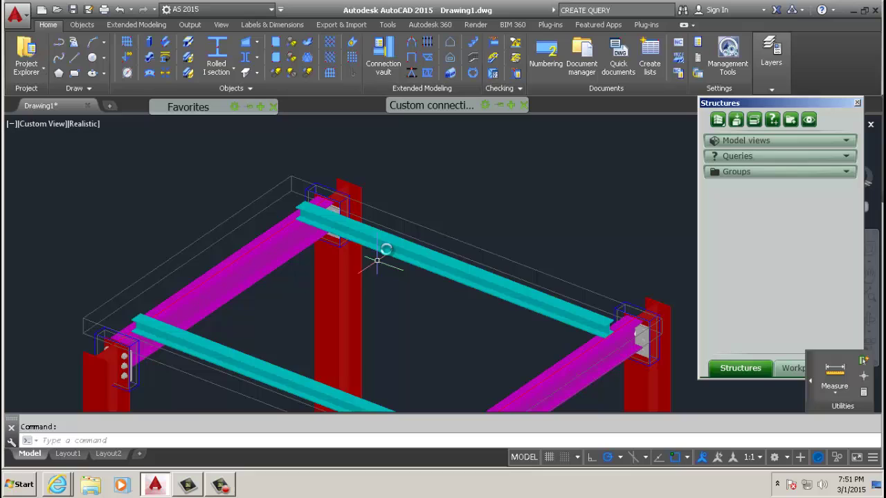
# Step: Place a joist from one cyan purlin to the other, setting its height and orientation point
pyautogui.click(427, 59)
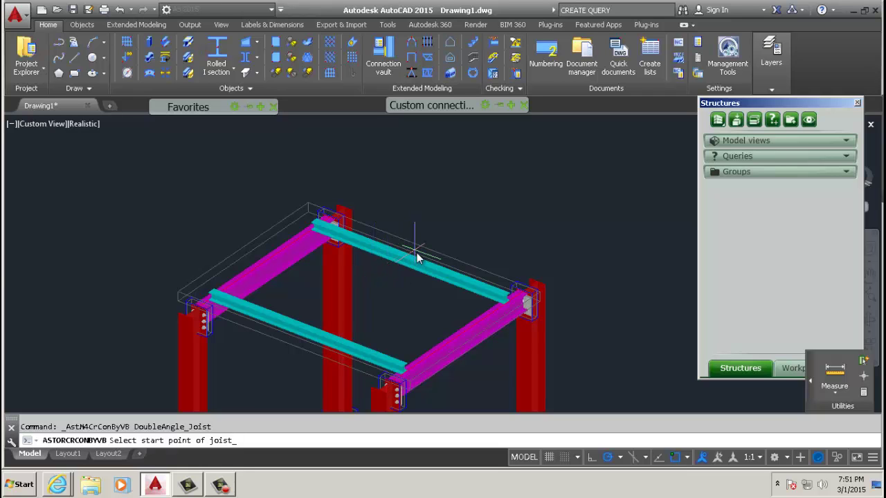
pyautogui.scroll(3, 412, 259)
pyautogui.scroll(3, 412, 260)
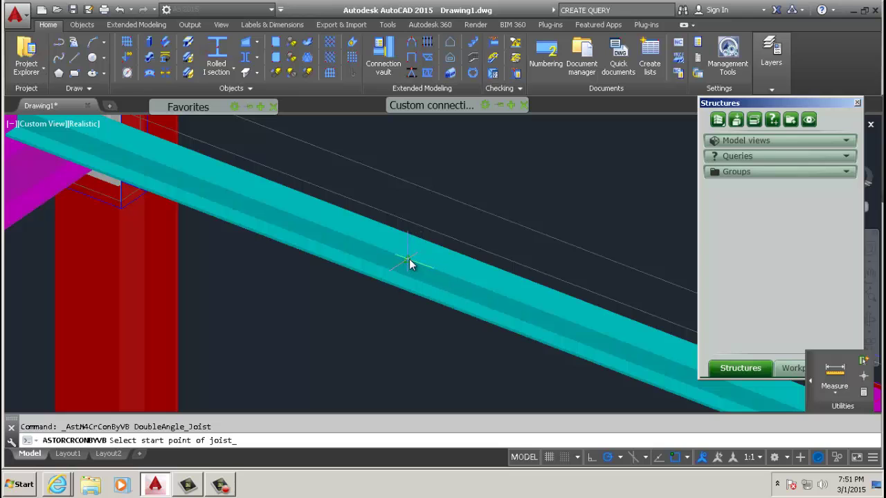
pyautogui.click(409, 259)
pyautogui.scroll(-6, 356, 292)
pyautogui.scroll(5, 270, 338)
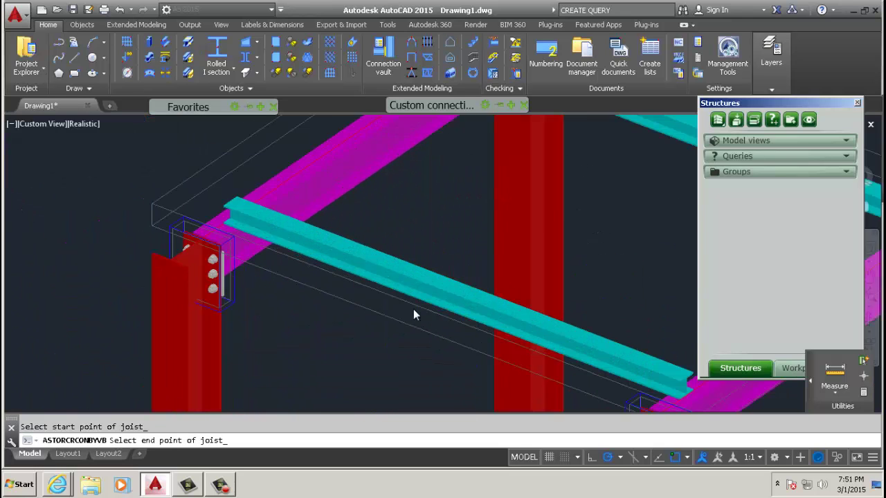
pyautogui.scroll(3, 431, 287)
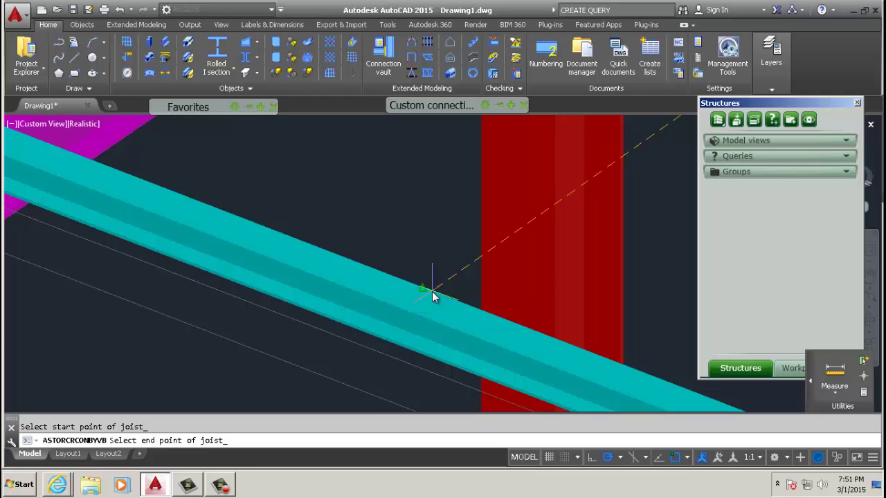
pyautogui.click(423, 290)
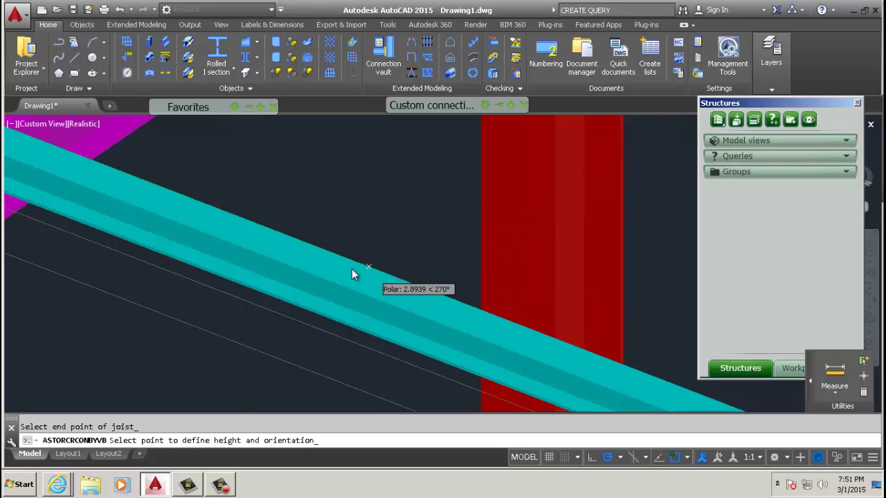
pyautogui.scroll(-5, 263, 268)
pyautogui.scroll(-4, 347, 275)
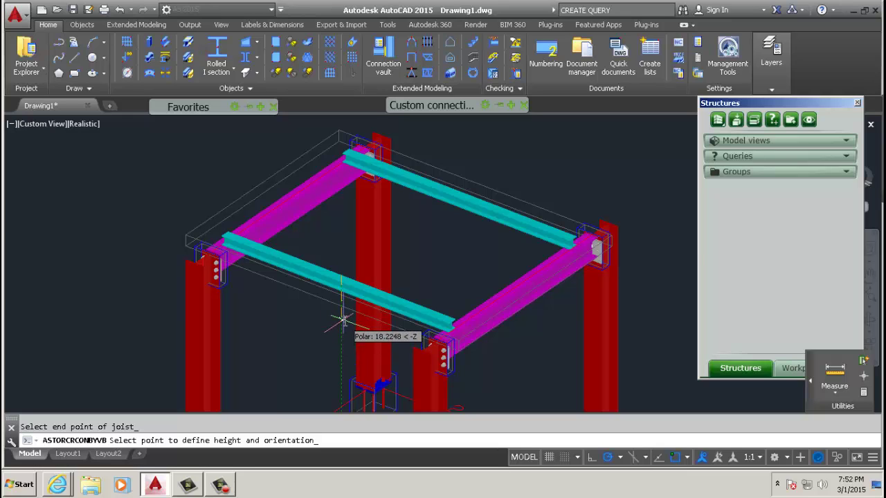
pyautogui.click(343, 320)
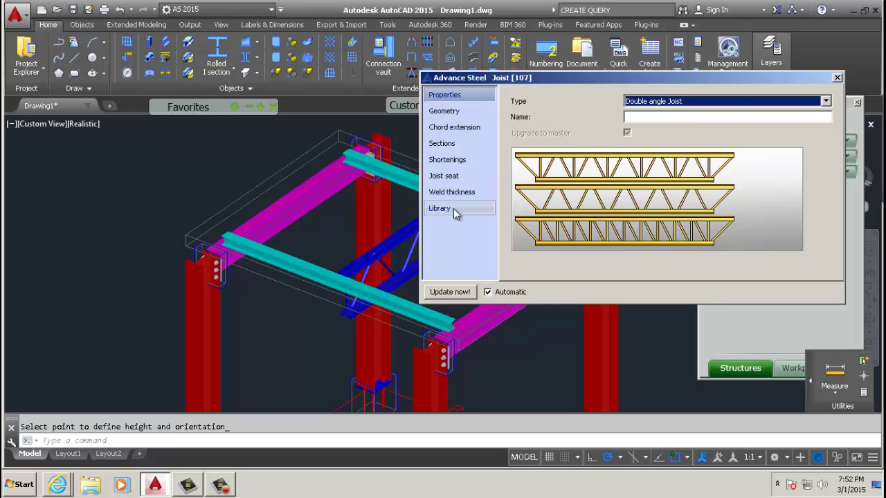
pyautogui.click(837, 78)
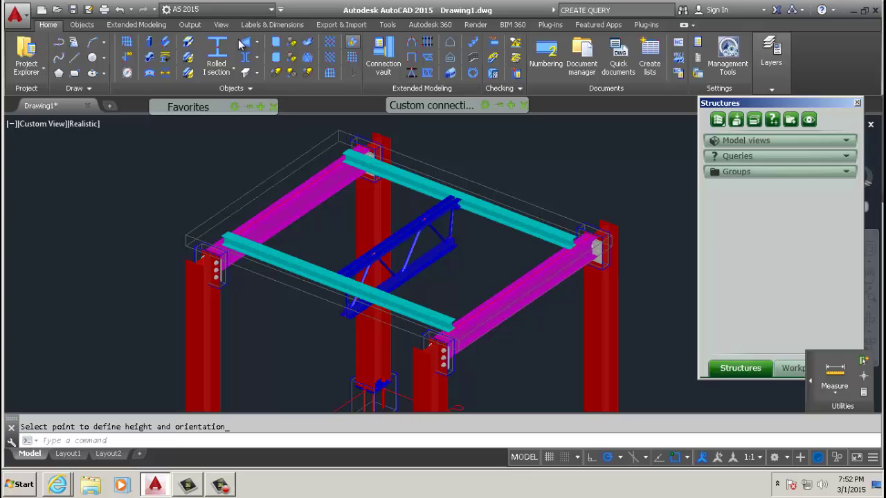
# Step: Orbit the model to see the joist side-on, then select the blue joist
pyautogui.click(221, 25)
pyautogui.click(71, 58)
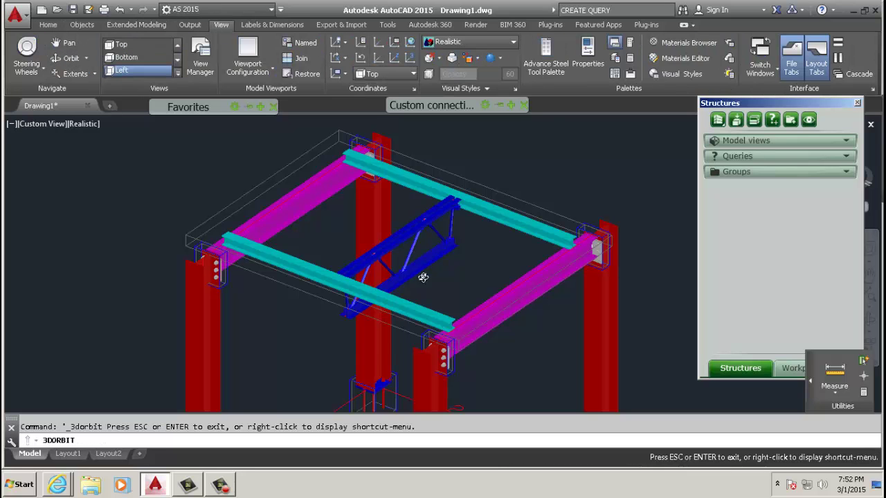
pyautogui.moveTo(421, 277); pyautogui.dragTo(388, 282)
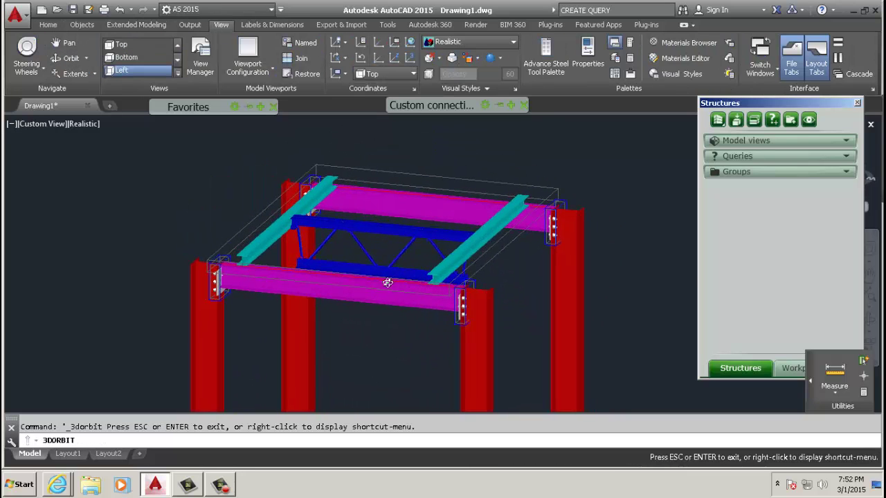
pyautogui.scroll(3, 351, 275)
pyautogui.rightClick(374, 205)
pyautogui.click(411, 210)
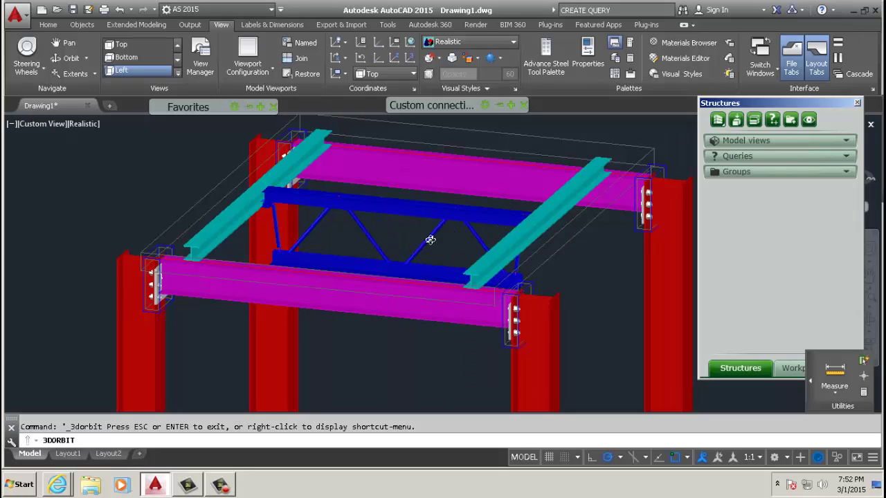
pyautogui.click(390, 204)
# Step: Open the joist's properties and review its shortening, section, chord extension and geometry pages
pyautogui.rightClick(506, 148)
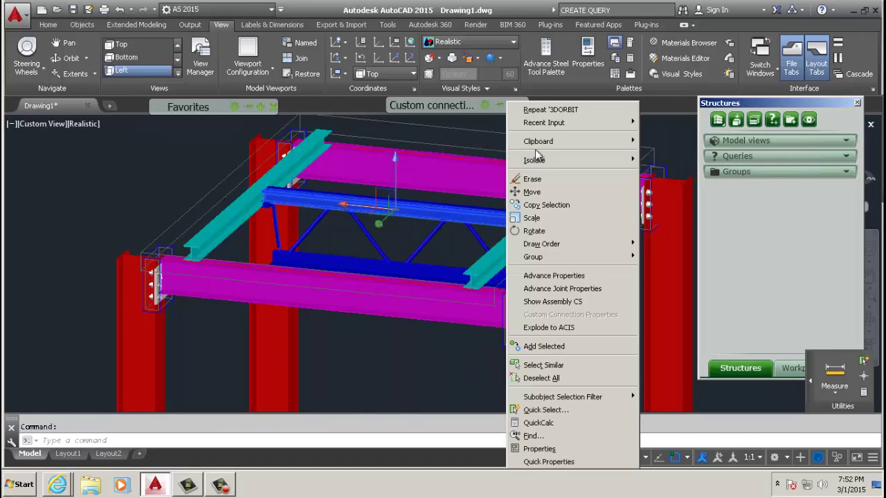
pyautogui.click(536, 289)
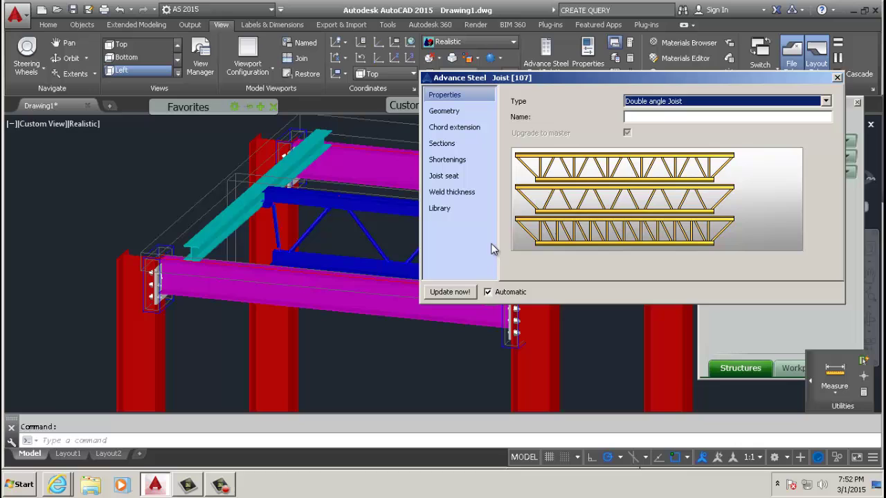
pyautogui.click(459, 160)
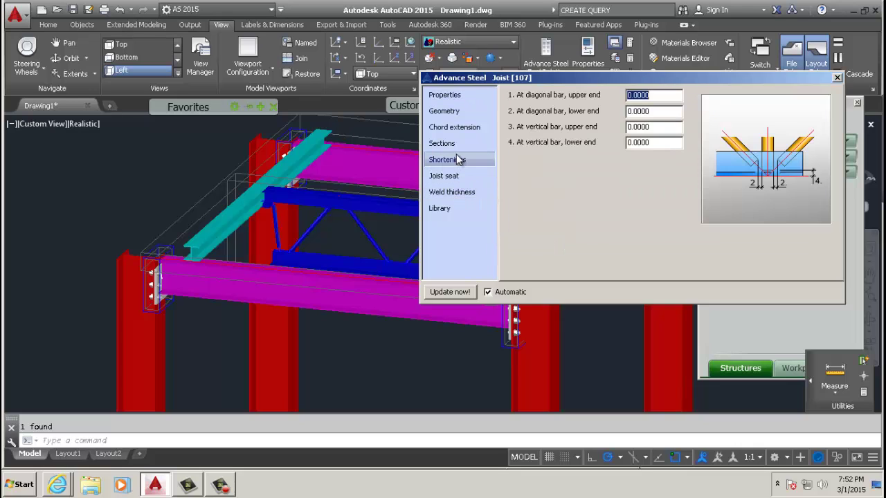
pyautogui.click(456, 143)
pyautogui.click(458, 130)
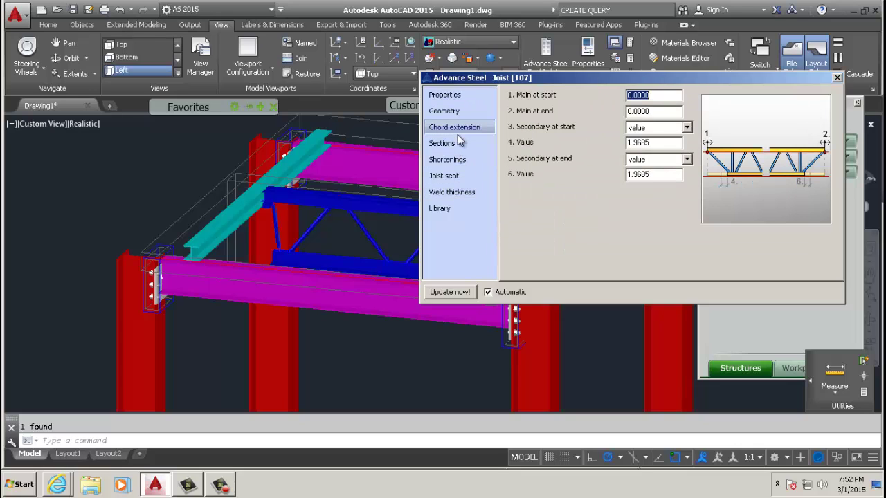
pyautogui.click(462, 111)
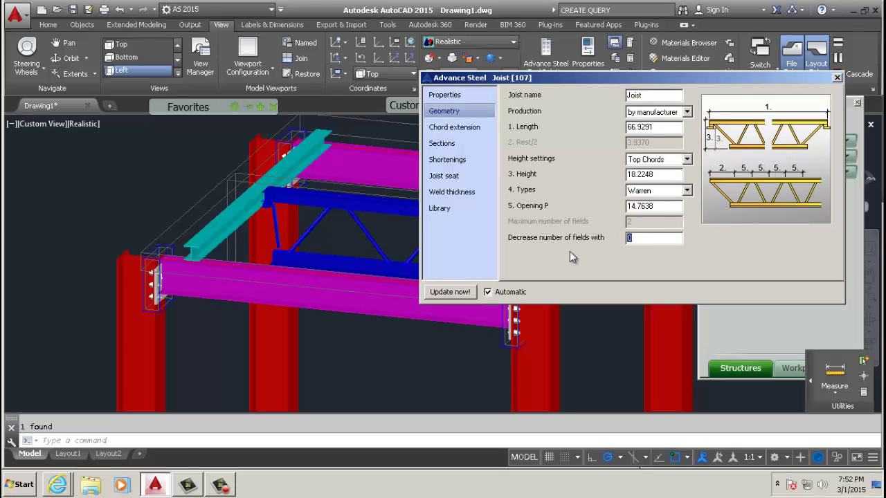
pyautogui.press('Tab')
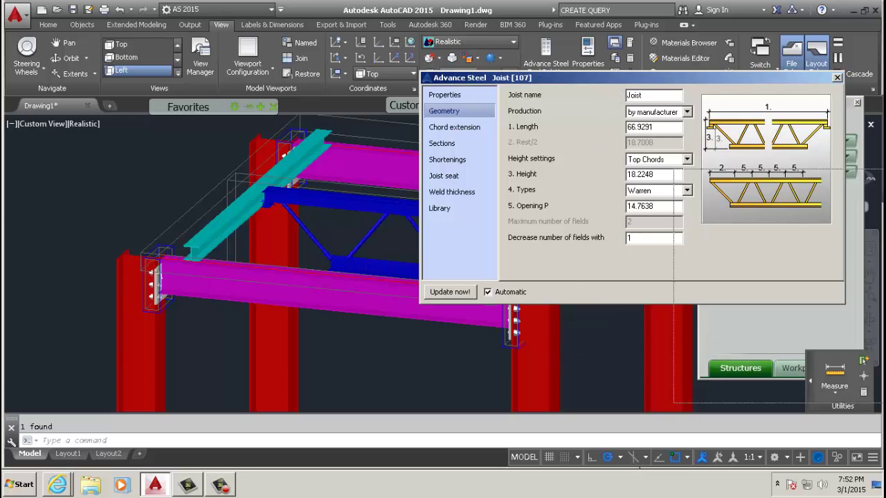
pyautogui.moveTo(621, 83); pyautogui.dragTo(685, 80)
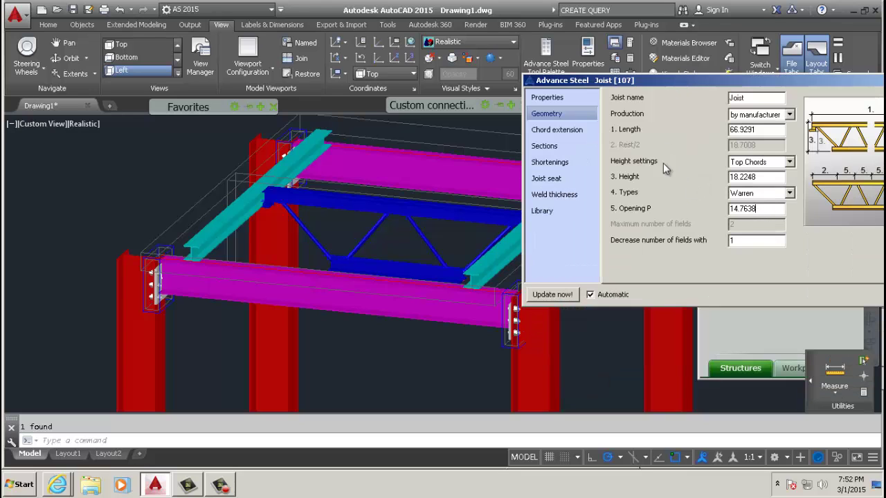
# Step: Set the joist's height setting to Support plates and close the settings
pyautogui.click(789, 163)
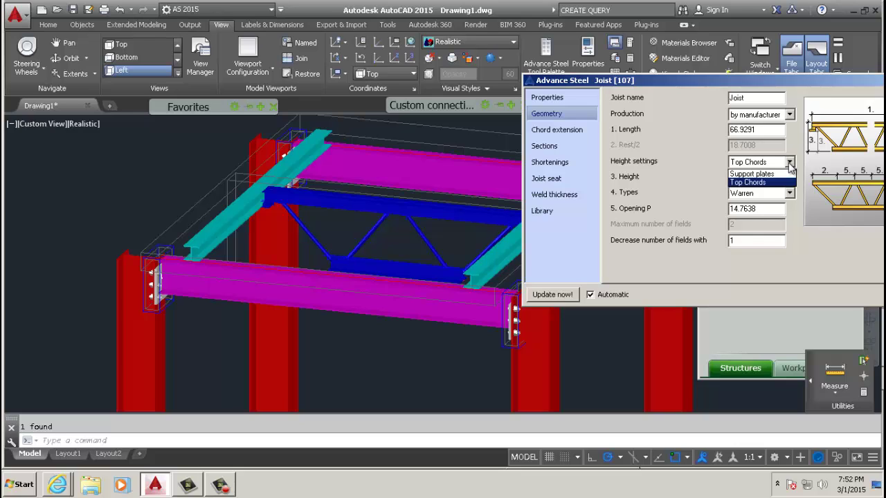
pyautogui.click(751, 174)
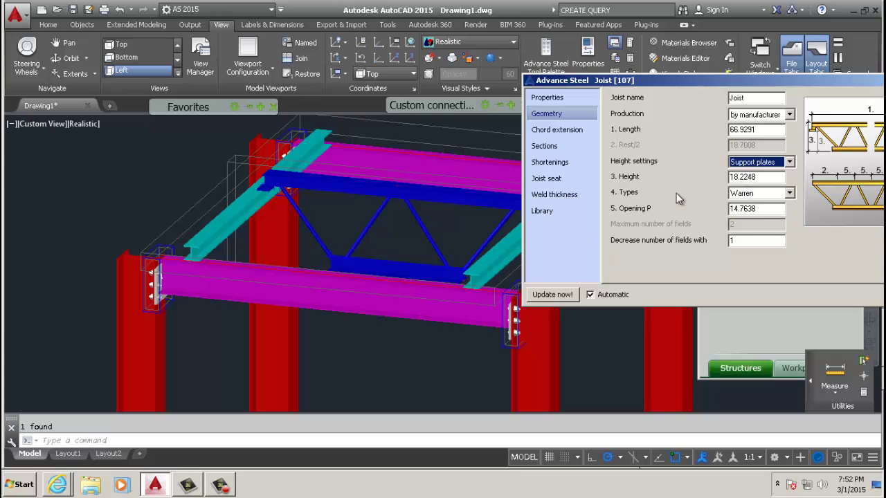
pyautogui.moveTo(783, 88); pyautogui.dragTo(597, 96)
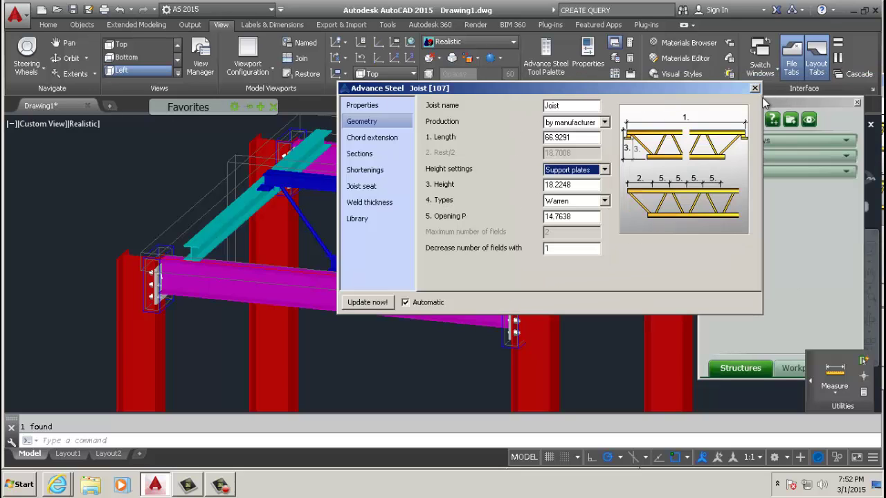
pyautogui.click(754, 88)
# Step: Zoom out to bring the whole frame and new joist back into view
pyautogui.scroll(4, 243, 189)
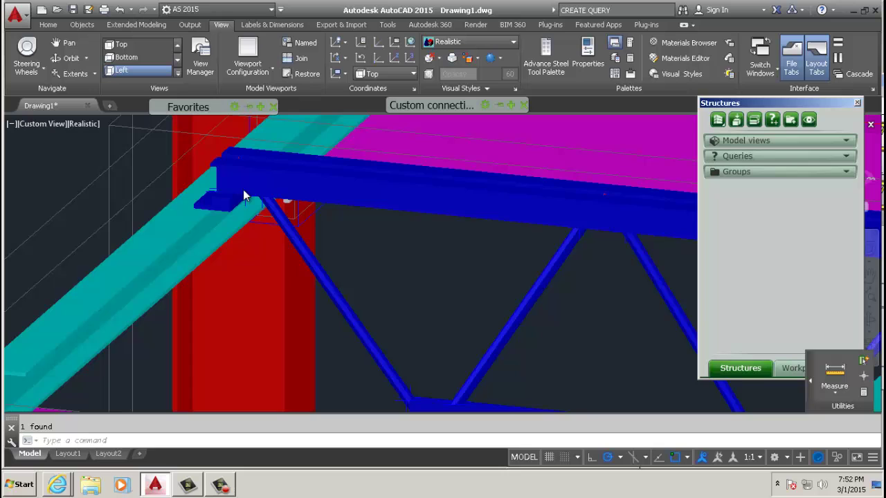
pyautogui.scroll(-4, 235, 197)
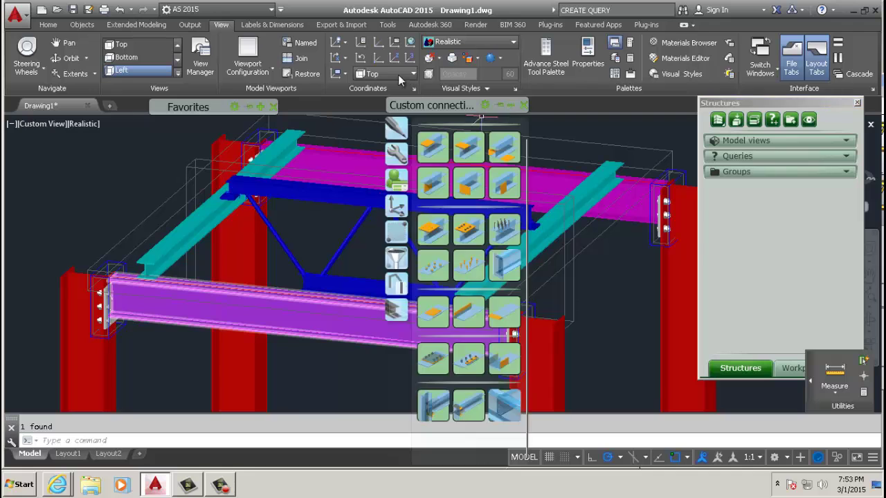
# Step: Place a cage ladder starting on the front beam with a height of 100
pyautogui.click(50, 24)
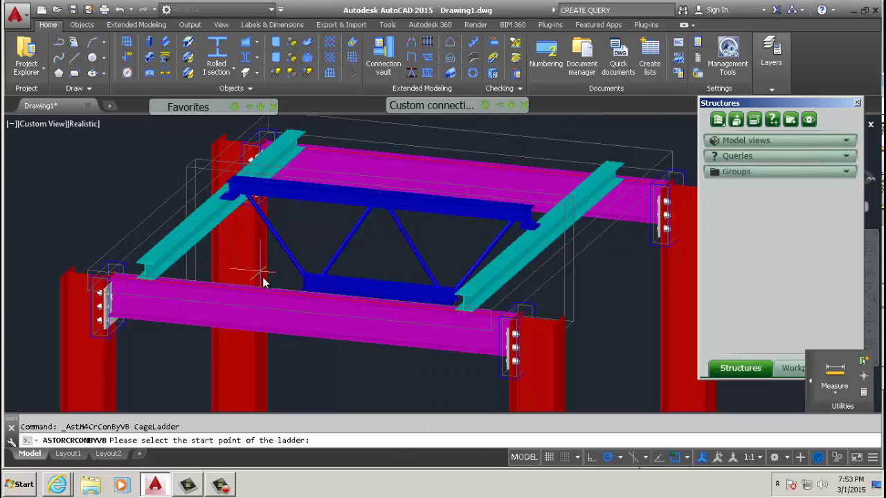
pyautogui.scroll(-5, 319, 333)
pyautogui.moveTo(387, 336); pyautogui.dragTo(340, 286, button='middle')
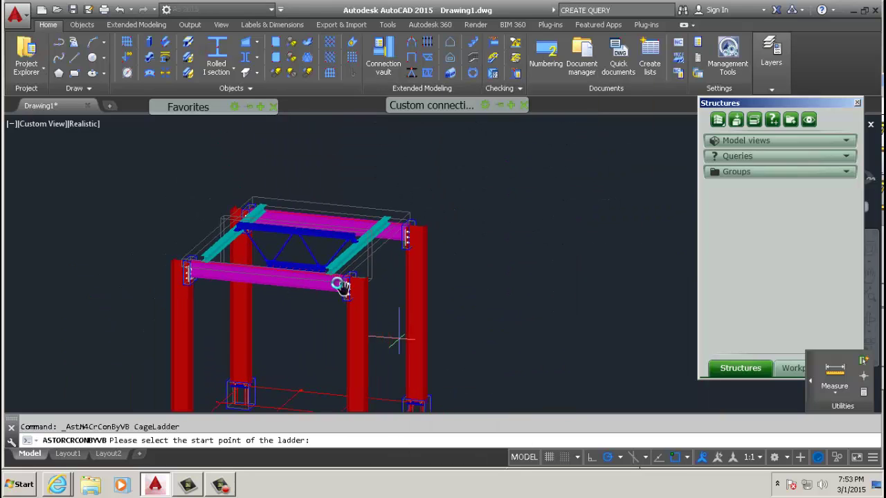
pyautogui.scroll(-2, 339, 277)
pyautogui.scroll(4, 343, 269)
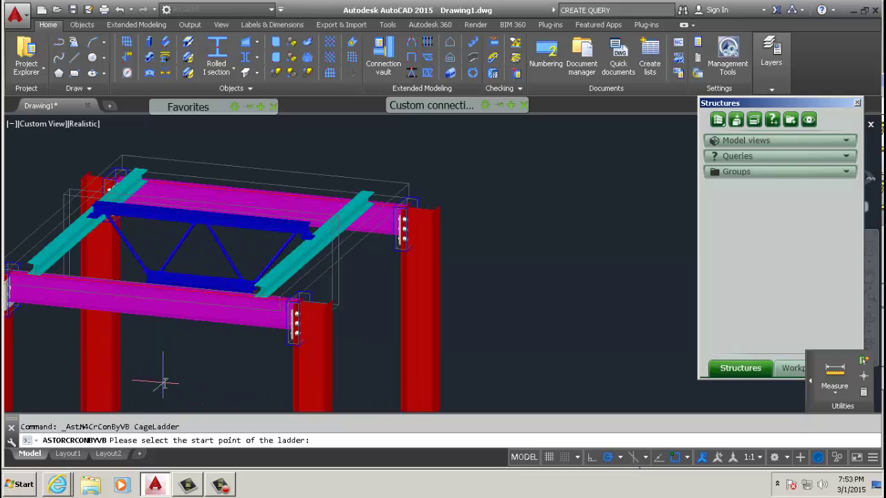
pyautogui.scroll(3, 132, 326)
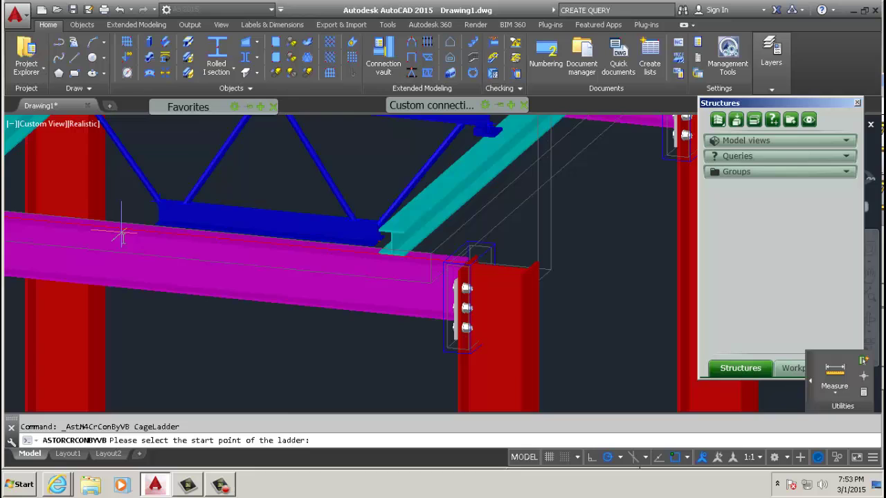
pyautogui.scroll(-4, 121, 233)
pyautogui.scroll(-2, 436, 302)
pyautogui.scroll(2, 421, 291)
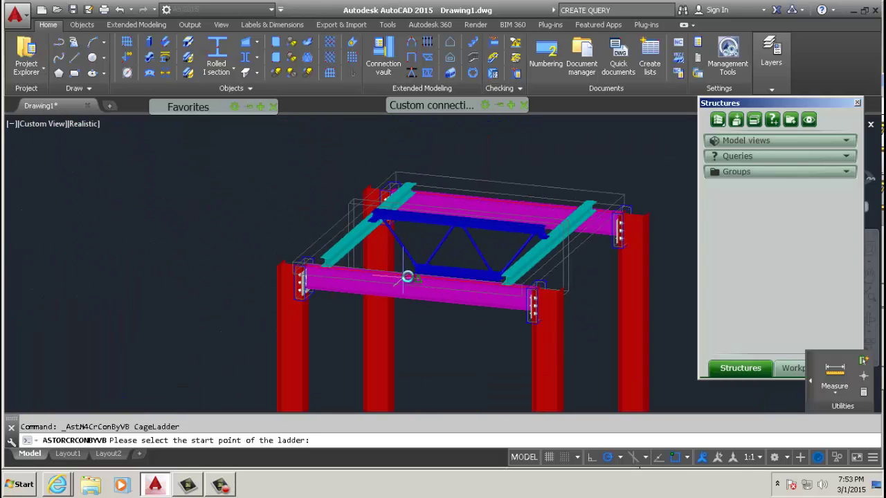
pyautogui.scroll(3, 407, 275)
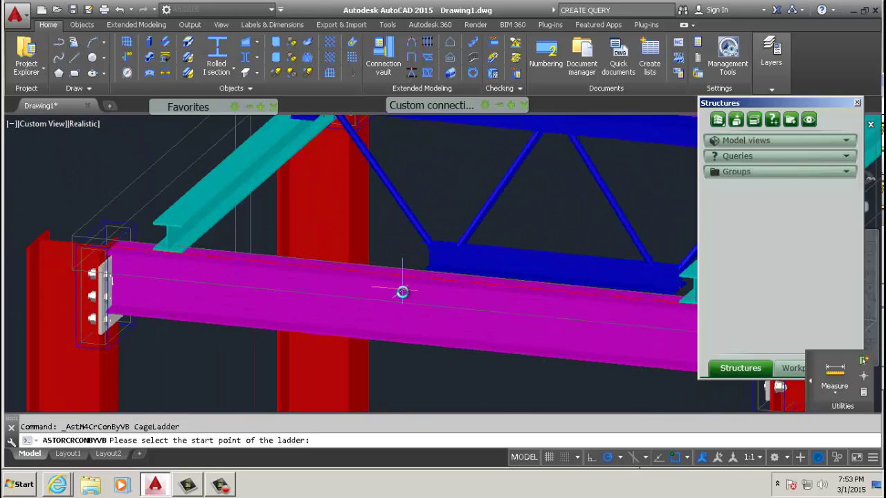
pyautogui.click(423, 297)
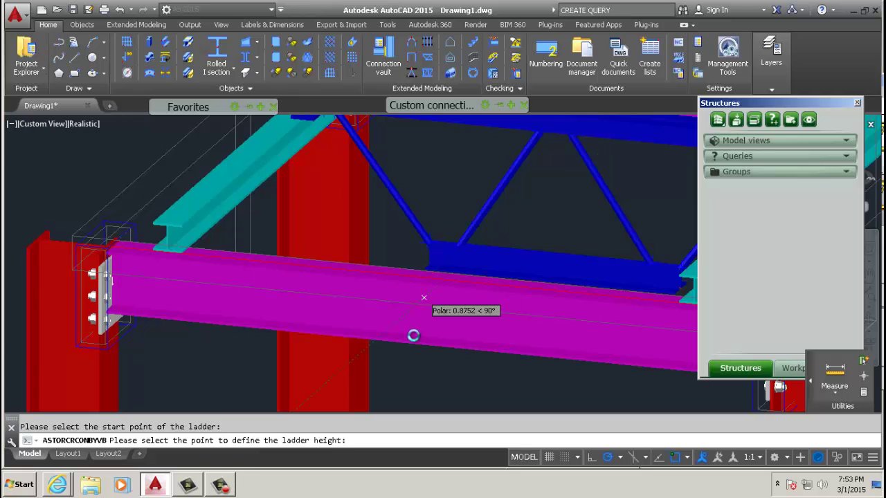
pyautogui.scroll(-3, 413, 335)
pyautogui.scroll(-2, 431, 380)
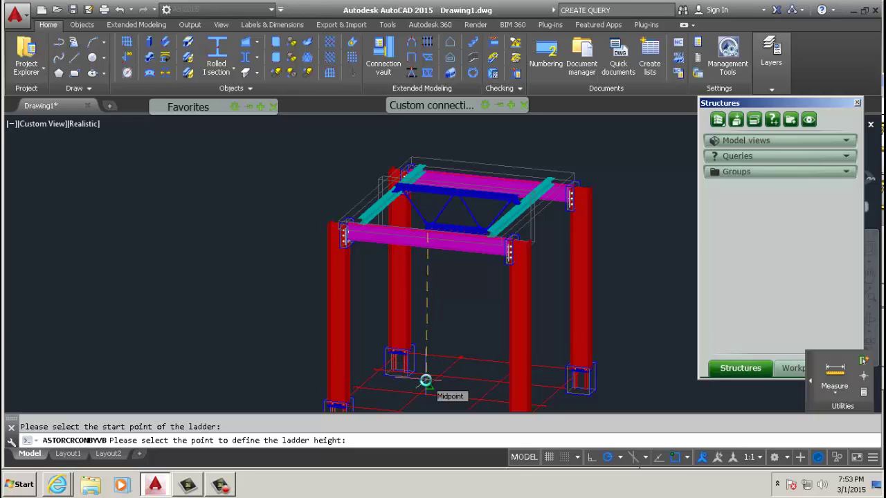
pyautogui.write('00')
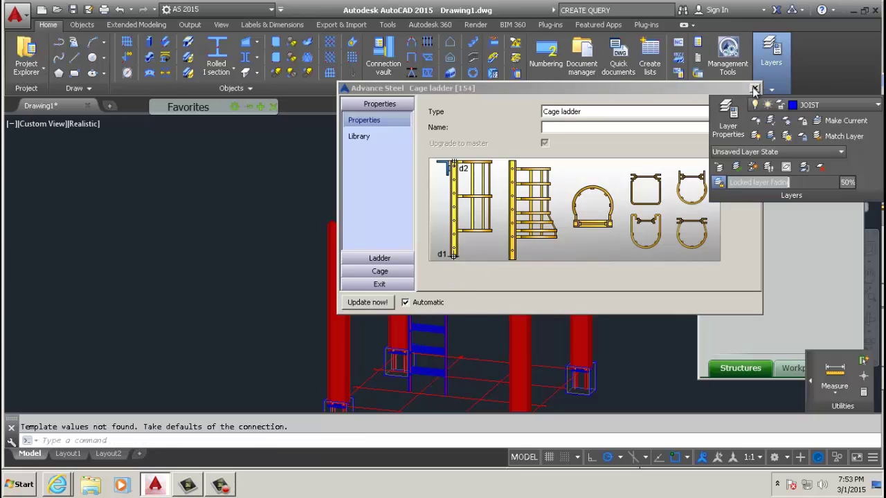
# Step: Close the cage ladder settings and orbit around the model to inspect the ladder
pyautogui.click(379, 284)
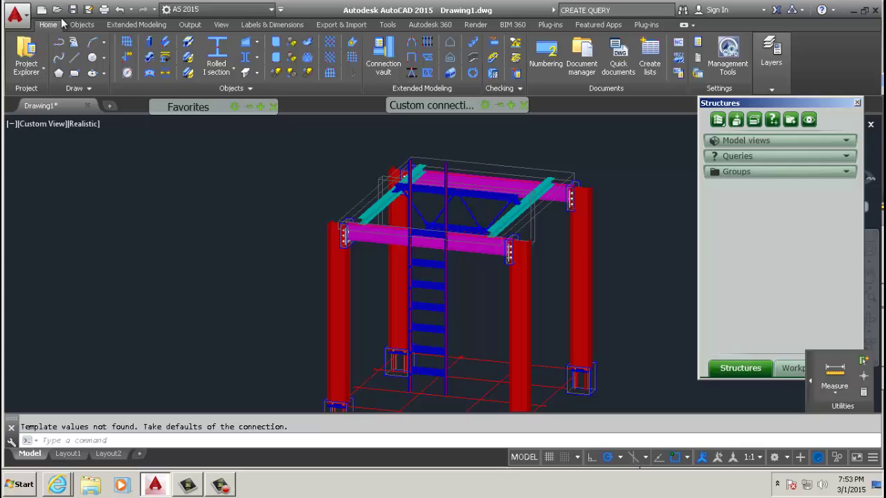
pyautogui.click(220, 25)
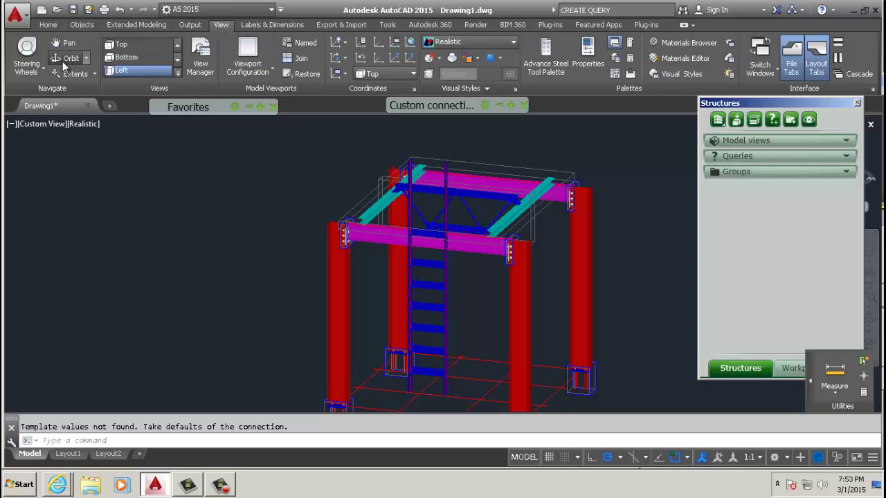
pyautogui.click(69, 57)
pyautogui.moveTo(351, 307); pyautogui.dragTo(487, 311)
pyautogui.scroll(3, 523, 271)
pyautogui.moveTo(526, 306); pyautogui.dragTo(367, 274, button='middle')
pyautogui.scroll(-1, 377, 289)
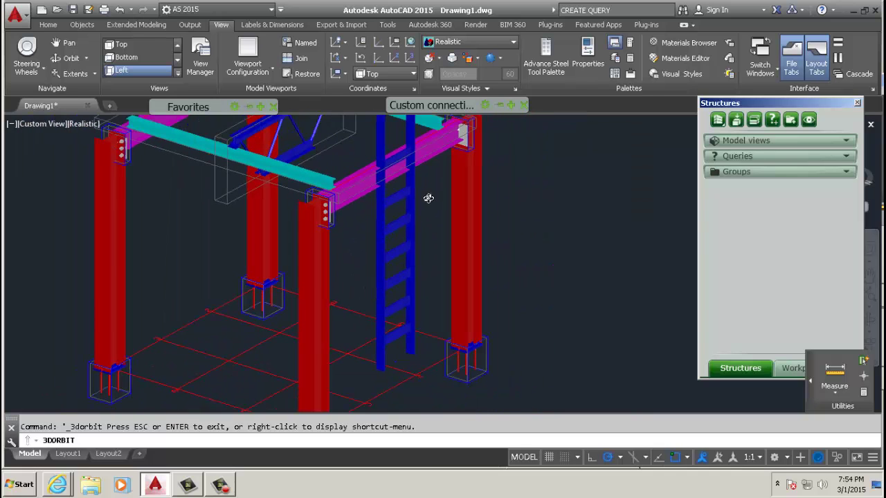
pyautogui.moveTo(402, 223); pyautogui.dragTo(385, 215)
pyautogui.rightClick(391, 232)
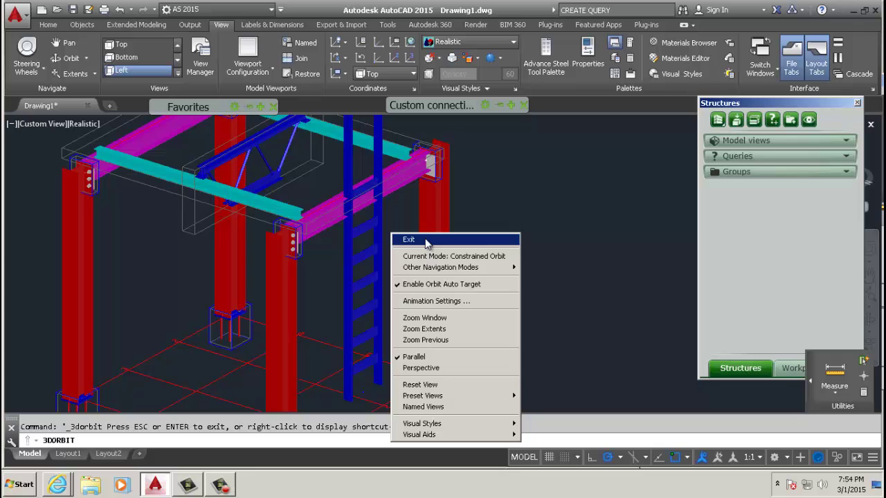
pyautogui.click(409, 239)
# Step: Undo the cage ladder with Ctrl+Z so the frame has no ladder
pyautogui.scroll(3, 368, 395)
pyautogui.scroll(-5, 367, 377)
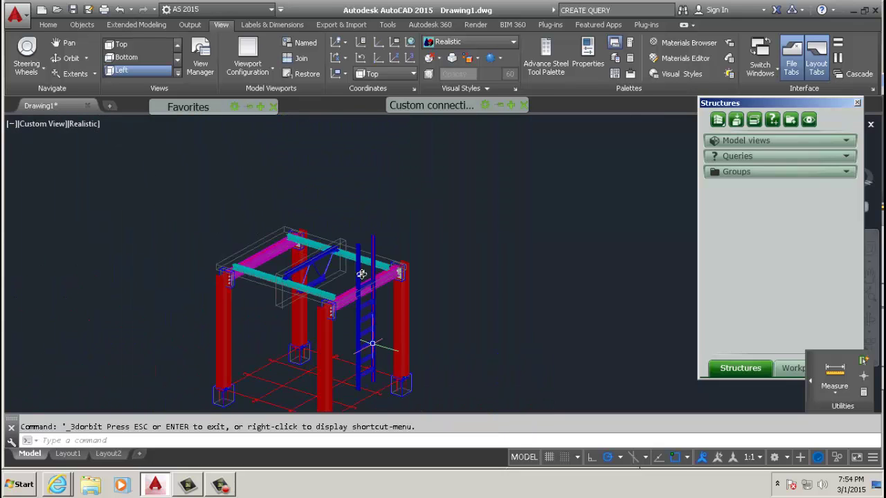
pyautogui.scroll(4, 376, 298)
pyautogui.scroll(-2, 392, 285)
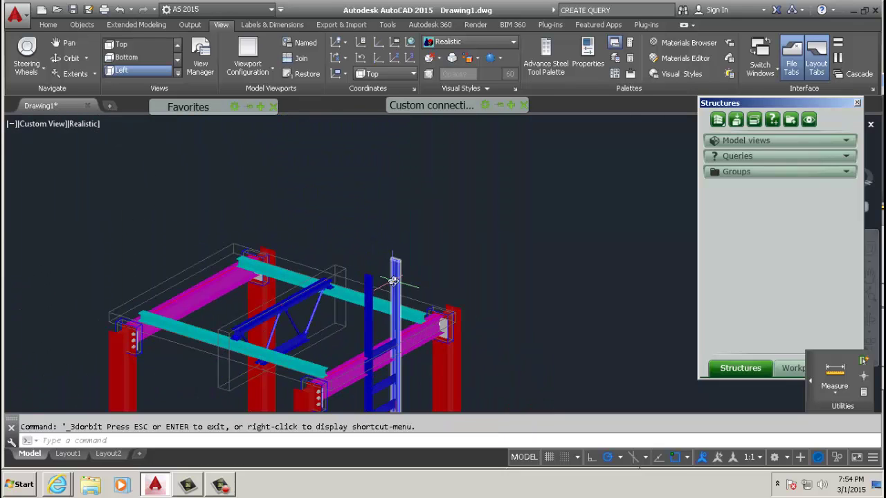
pyautogui.scroll(-5, 384, 314)
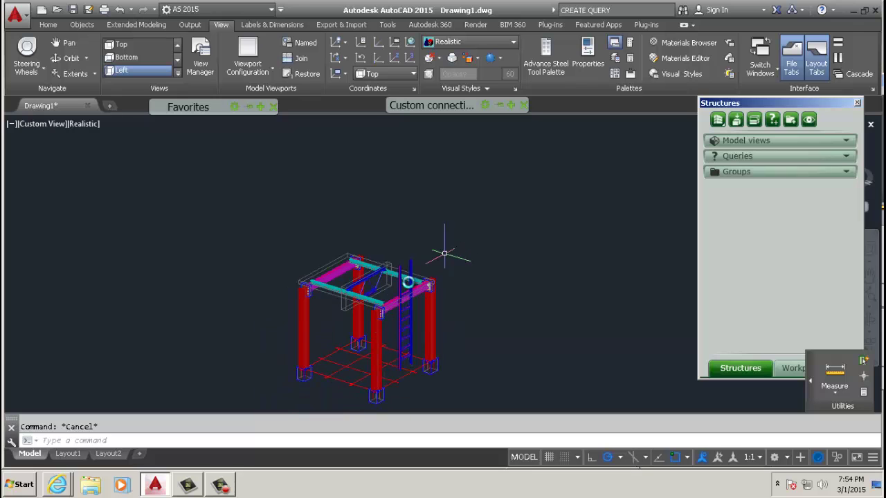
pyautogui.scroll(3, 399, 354)
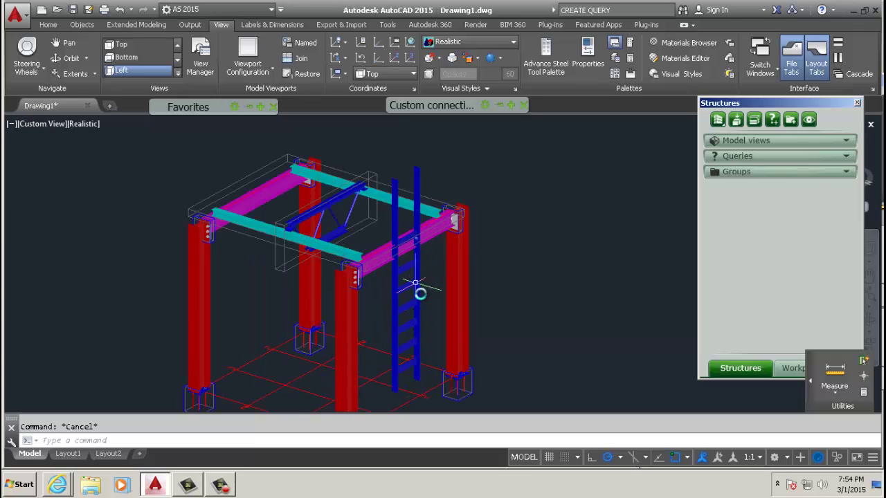
pyautogui.scroll(-5, 429, 296)
pyautogui.hotkey('ctrl', 'z')
pyautogui.scroll(2, 429, 303)
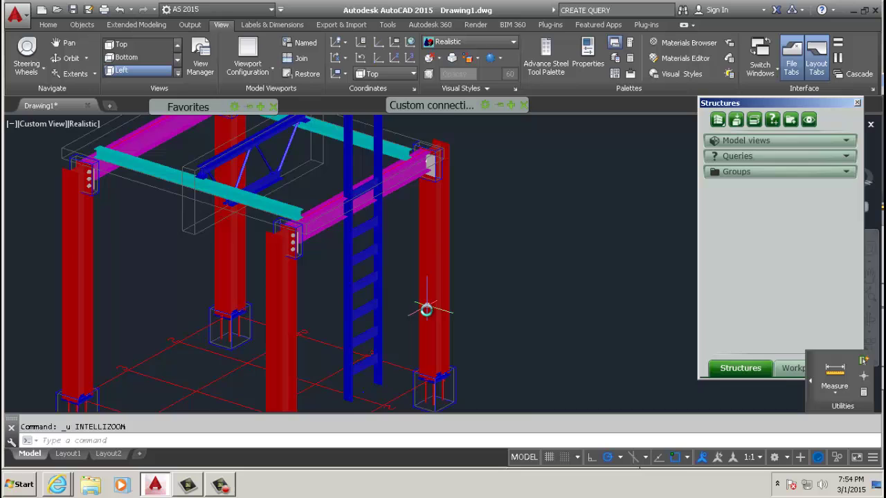
pyautogui.hotkey('ctrl', 'z')
pyautogui.hotkey('ctrl', 'z')
# Step: Cycle through the ribbon tabs and return to the Home modelling tools
pyautogui.doubleClick(425, 307)
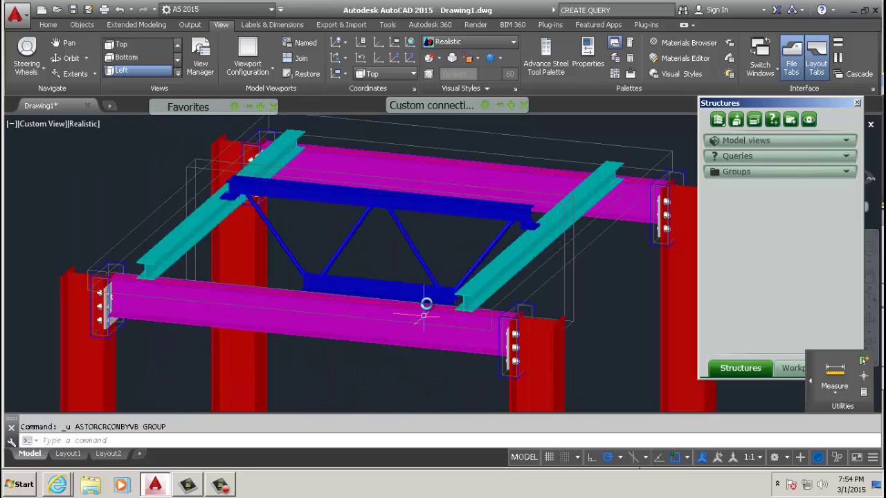
pyautogui.click(181, 25)
pyautogui.click(221, 25)
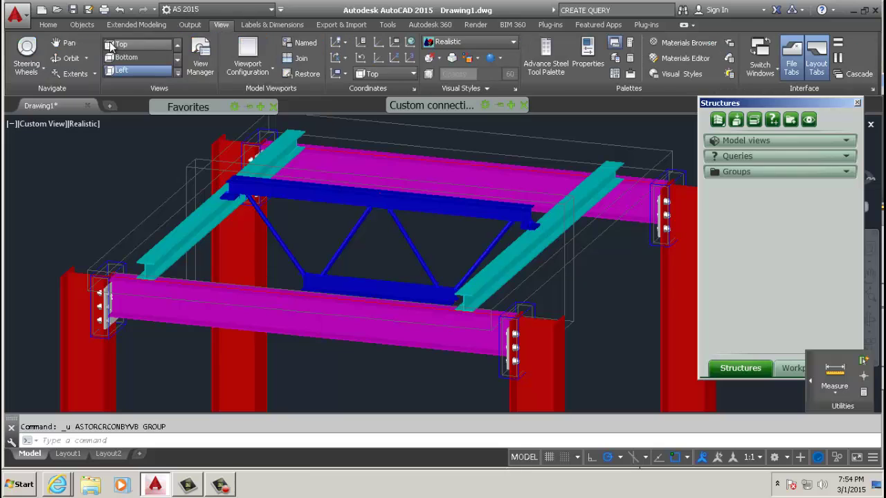
pyautogui.click(45, 25)
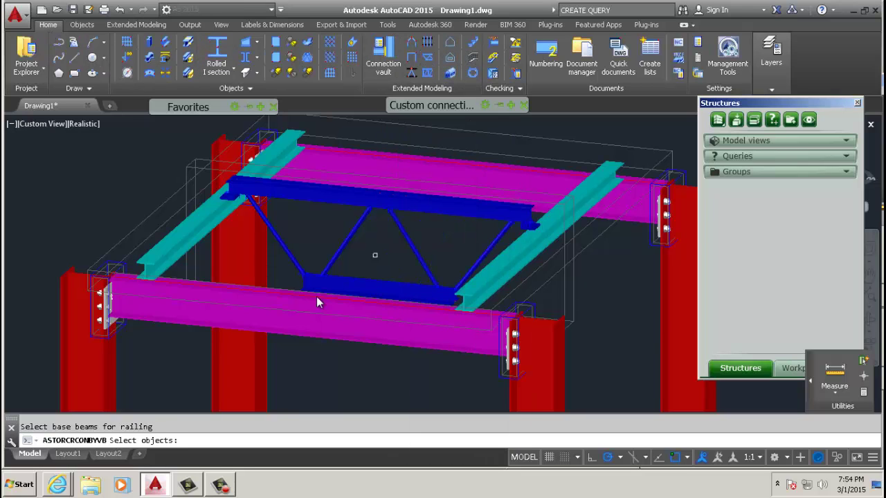
# Step: Choose the front and back magenta beams as the railing's base beams
pyautogui.scroll(-2, 306, 306)
pyautogui.moveTo(306, 306); pyautogui.dragTo(328, 244, button='middle')
pyautogui.scroll(2, 333, 208)
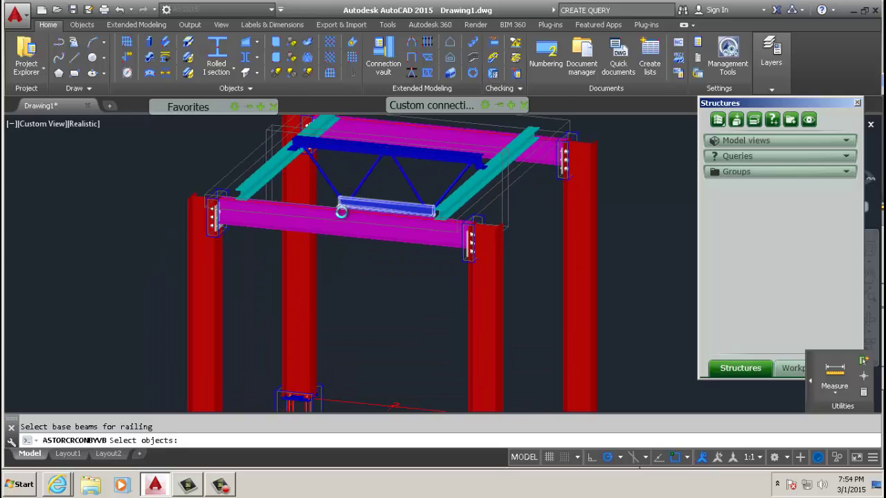
pyautogui.scroll(2, 295, 203)
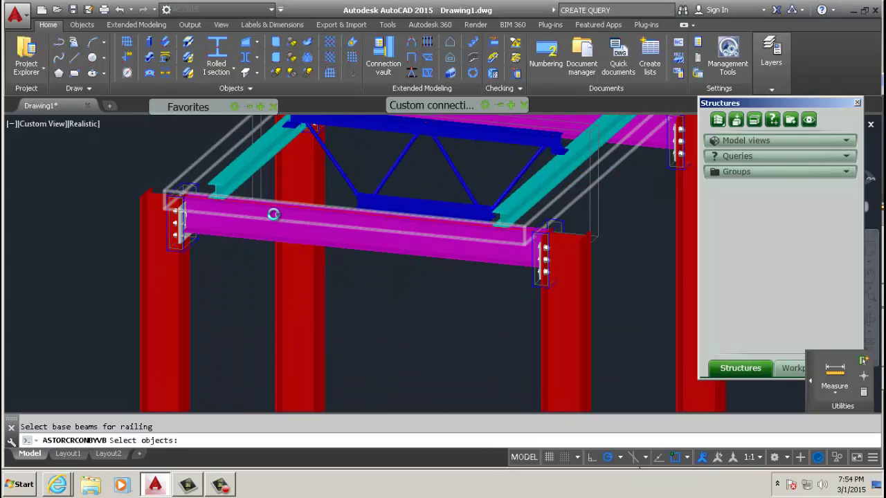
pyautogui.click(249, 206)
pyautogui.scroll(-5, 459, 178)
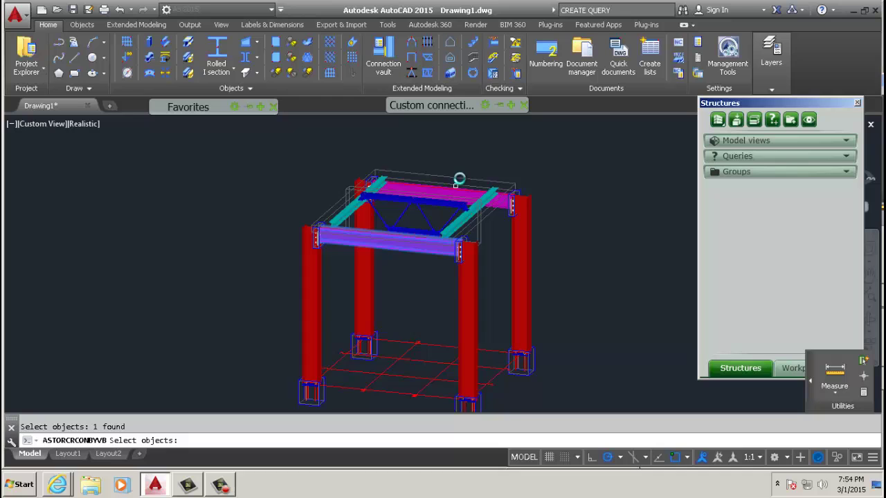
pyautogui.scroll(4, 443, 201)
pyautogui.click(434, 228)
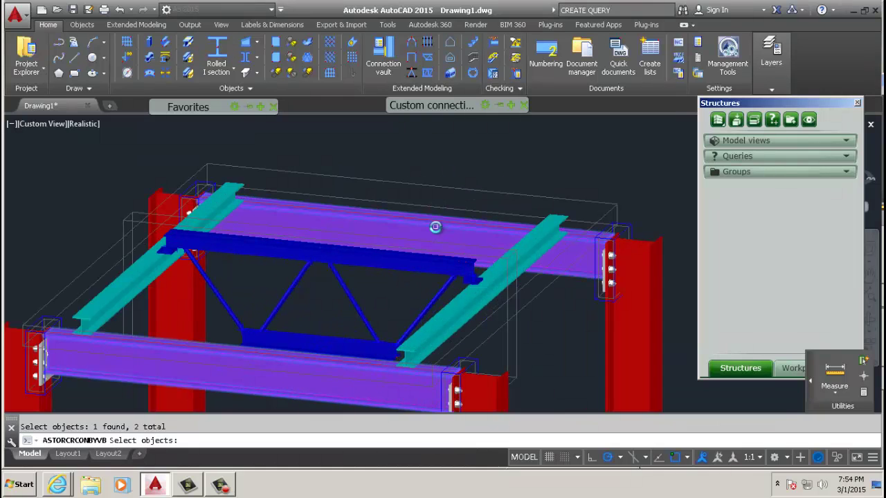
pyautogui.press('Return')
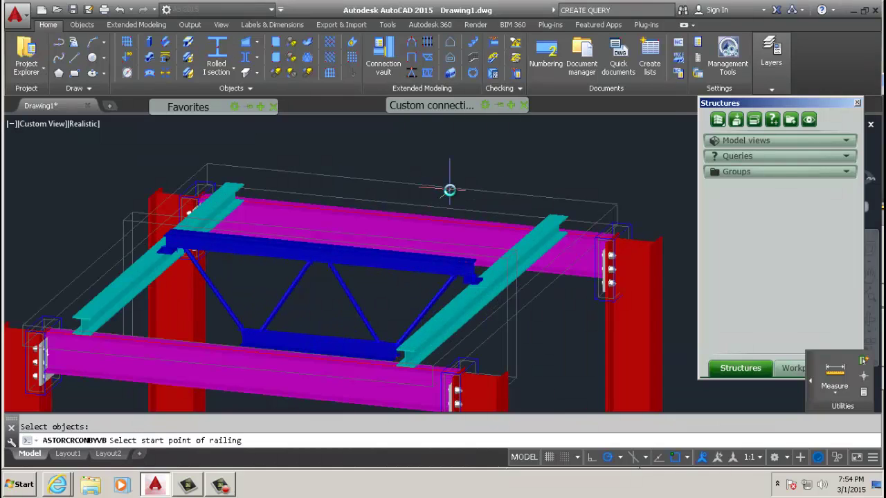